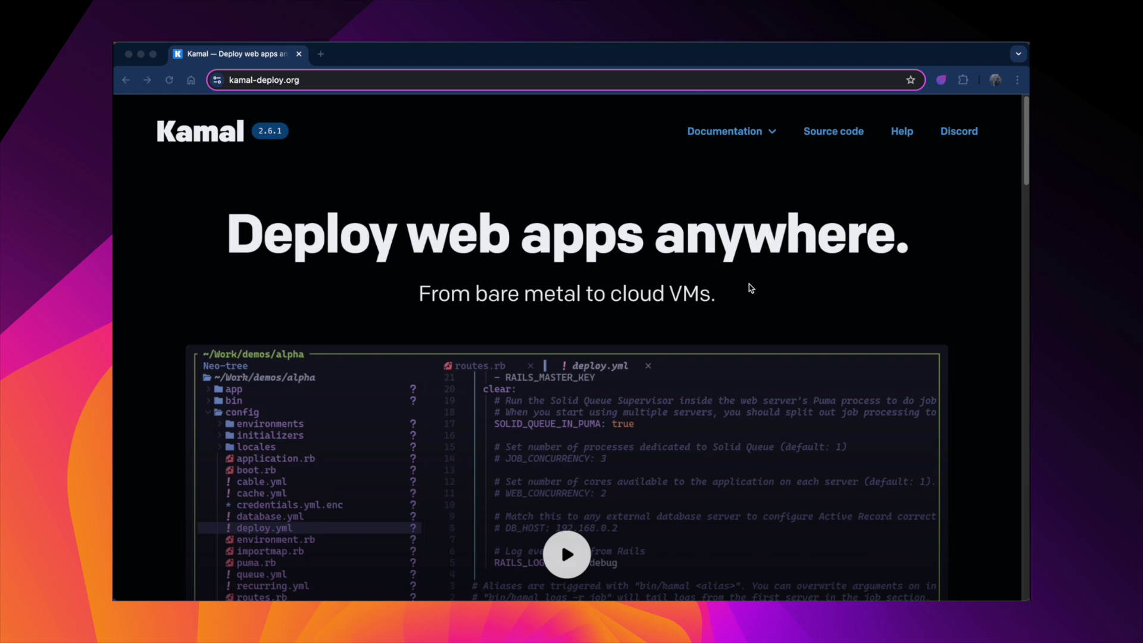
scroll(766, 462, down, 2)
scroll(768, 462, down, 10)
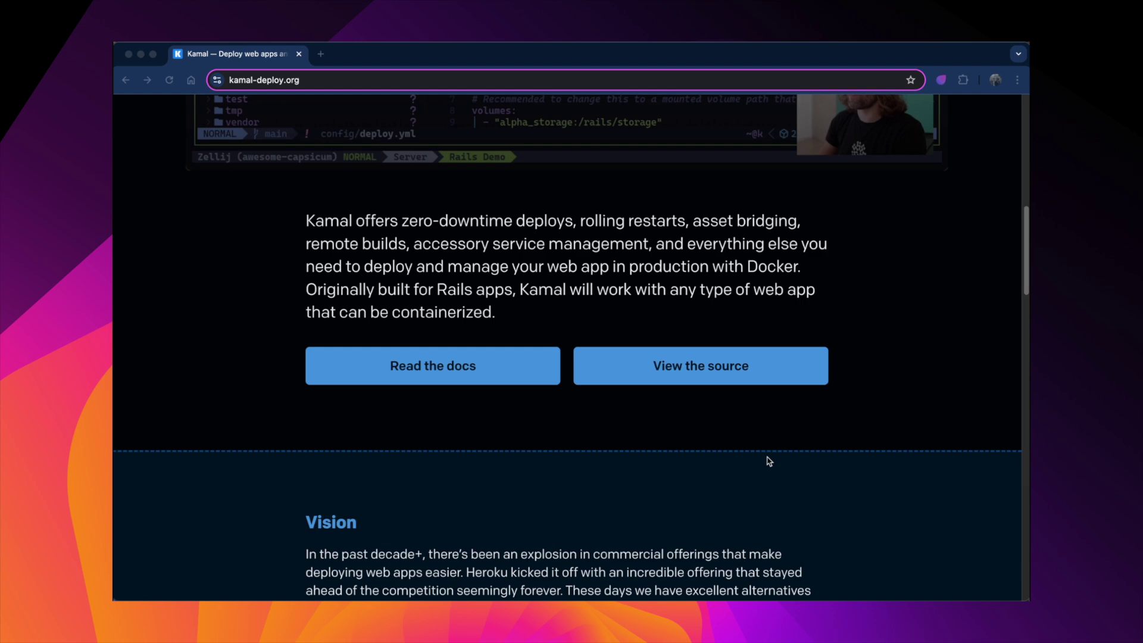
scroll(768, 461, down, 3)
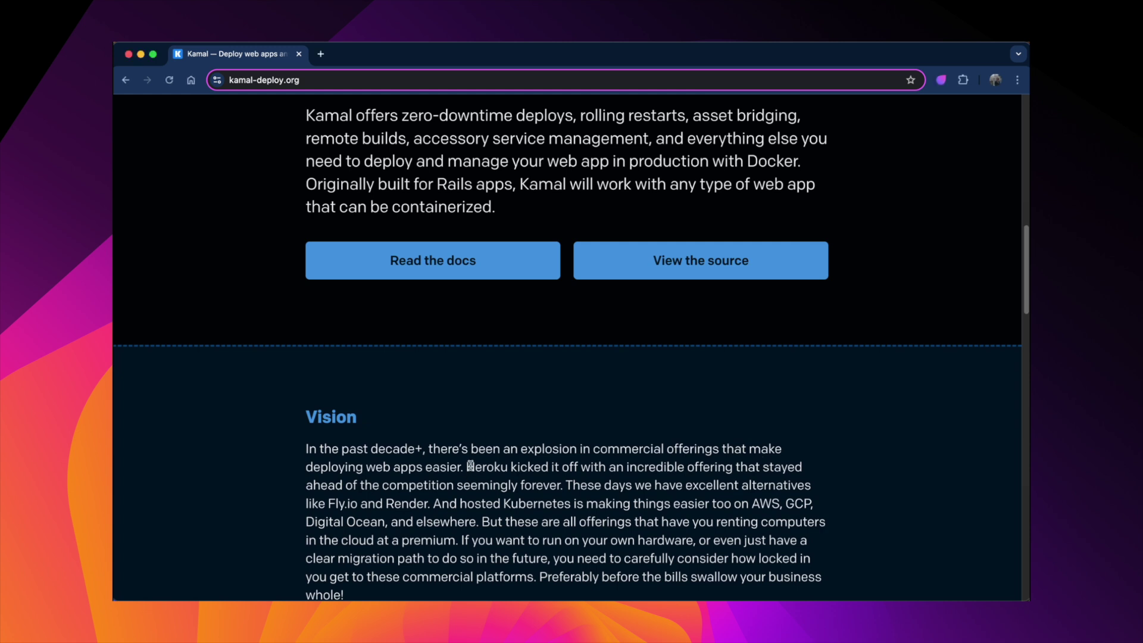
Step: Highlight and then deselect 'Heroku' in the Kamal Vision text
drag(466, 467, 510, 466)
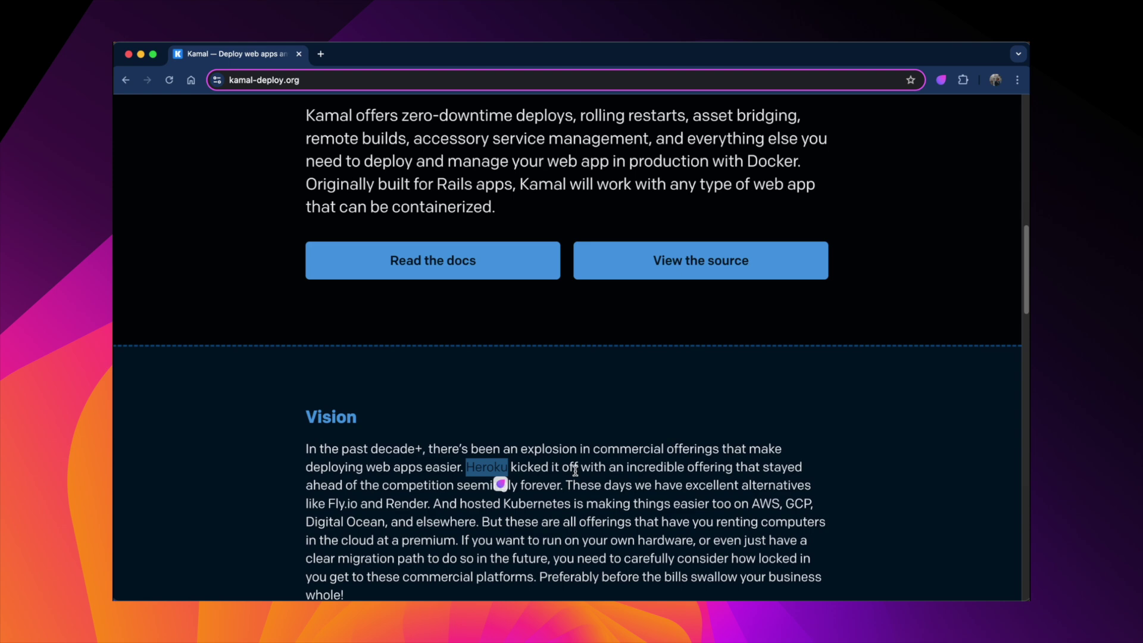
click(681, 510)
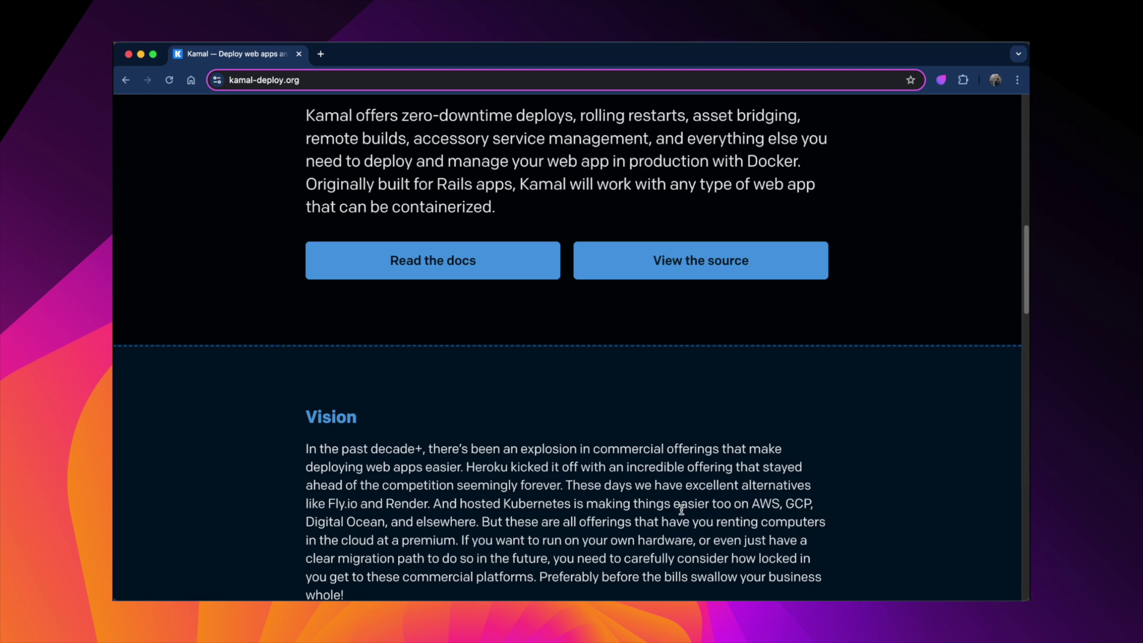
scroll(682, 509, down, 5)
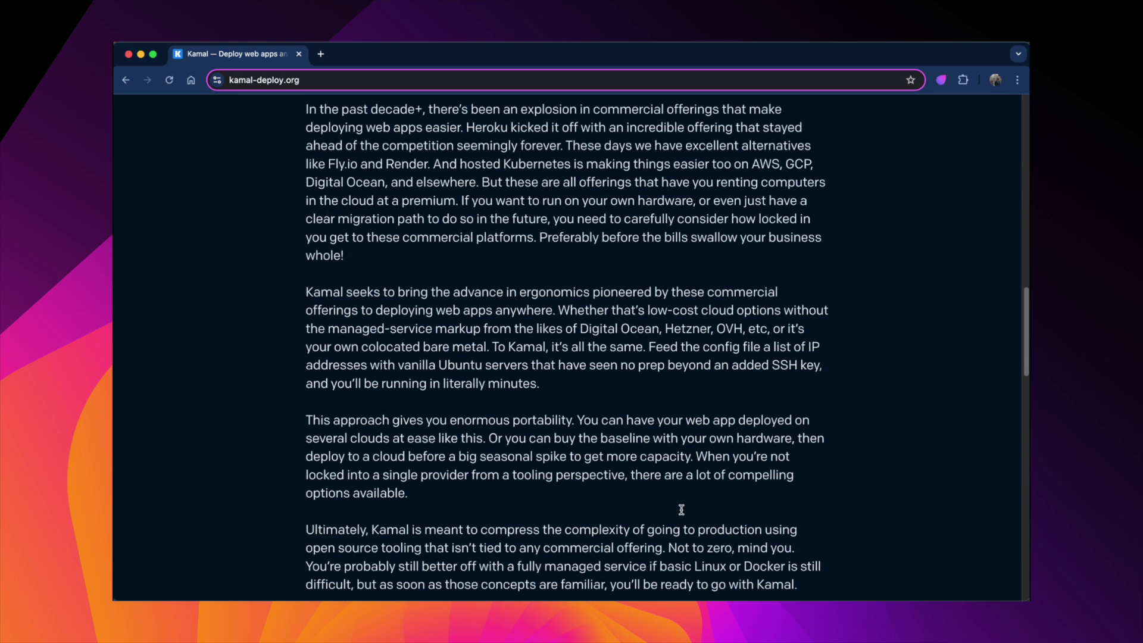
scroll(682, 509, down, 3)
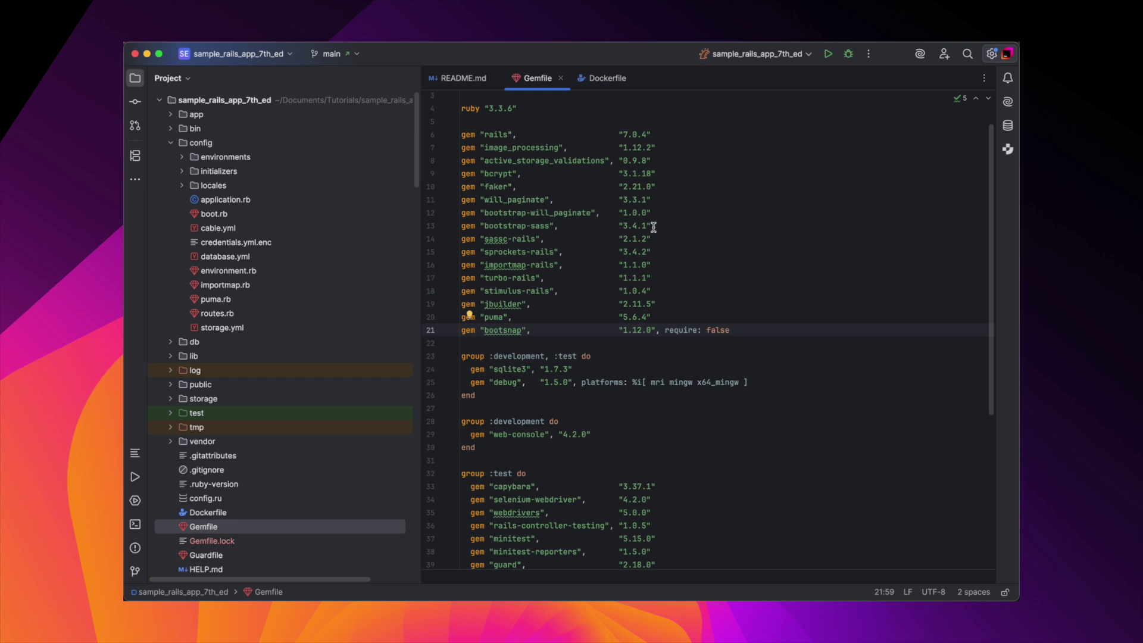
click(604, 78)
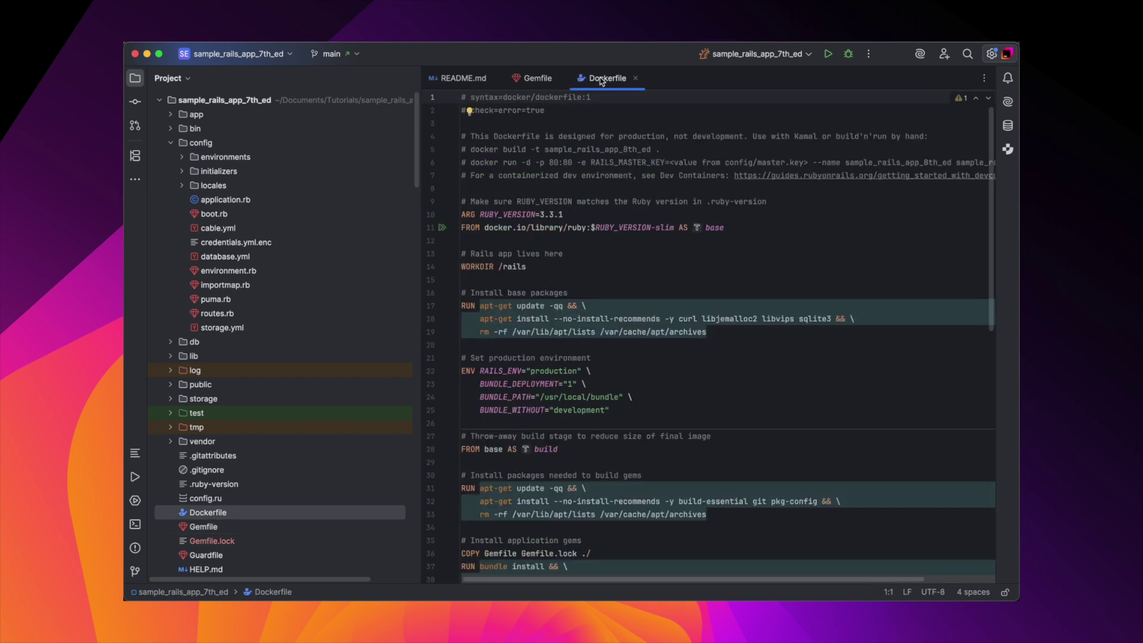
click(532, 81)
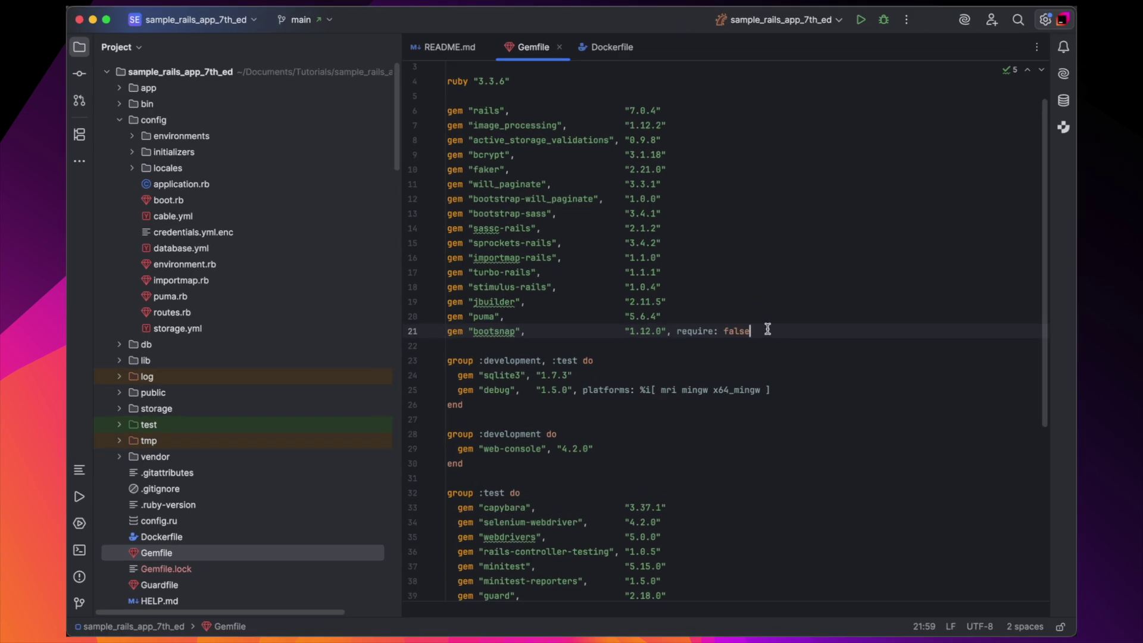
Step: Add gem "kamal" on a new Gemfile line and bundle-install it (kamal 2.6.1)
key(Return)
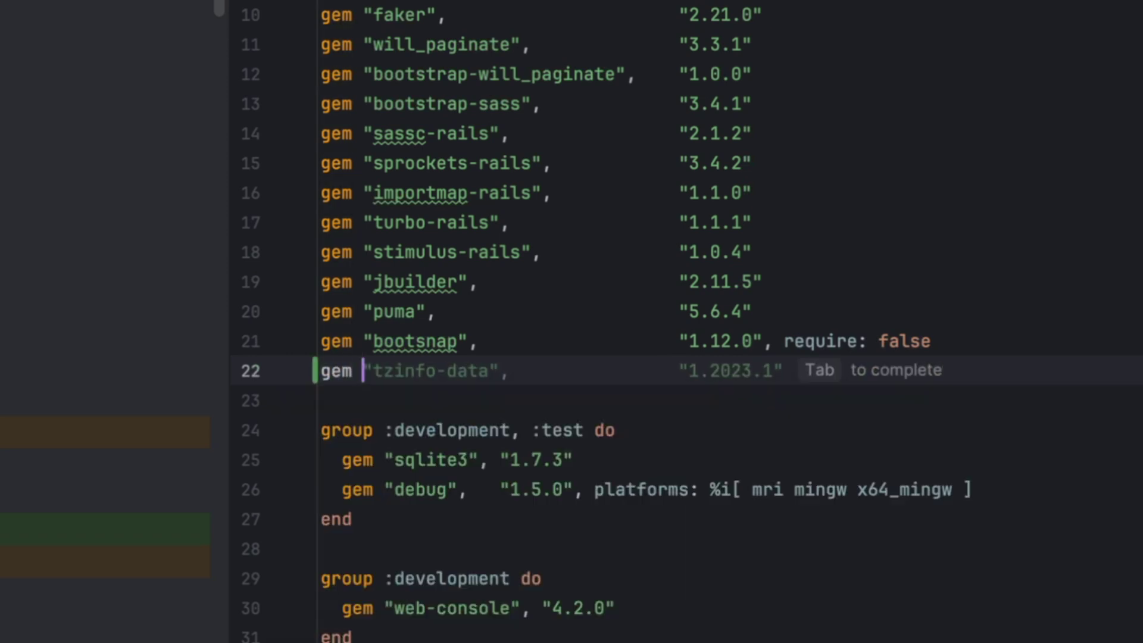
text(gem "k)
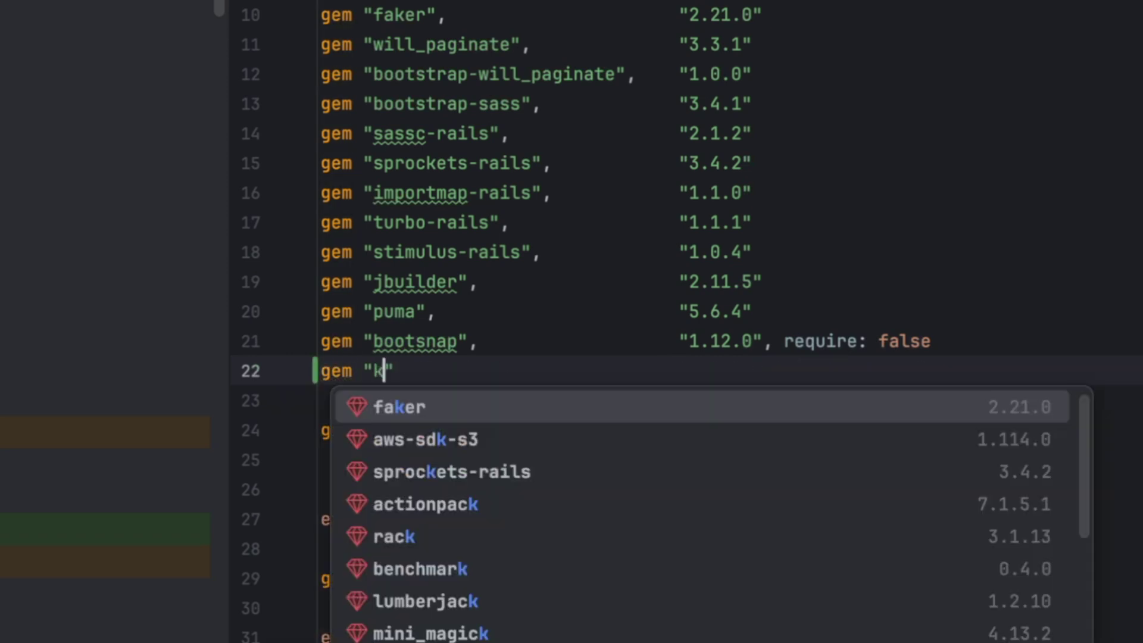
text(amal")
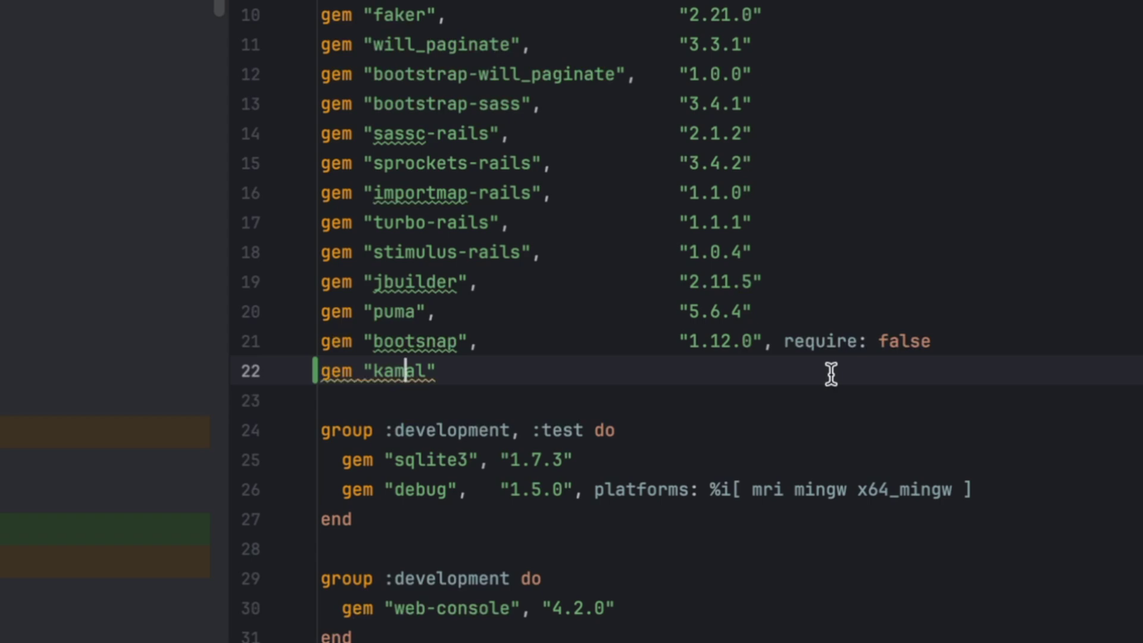
key(alt+Return)
key(Return)
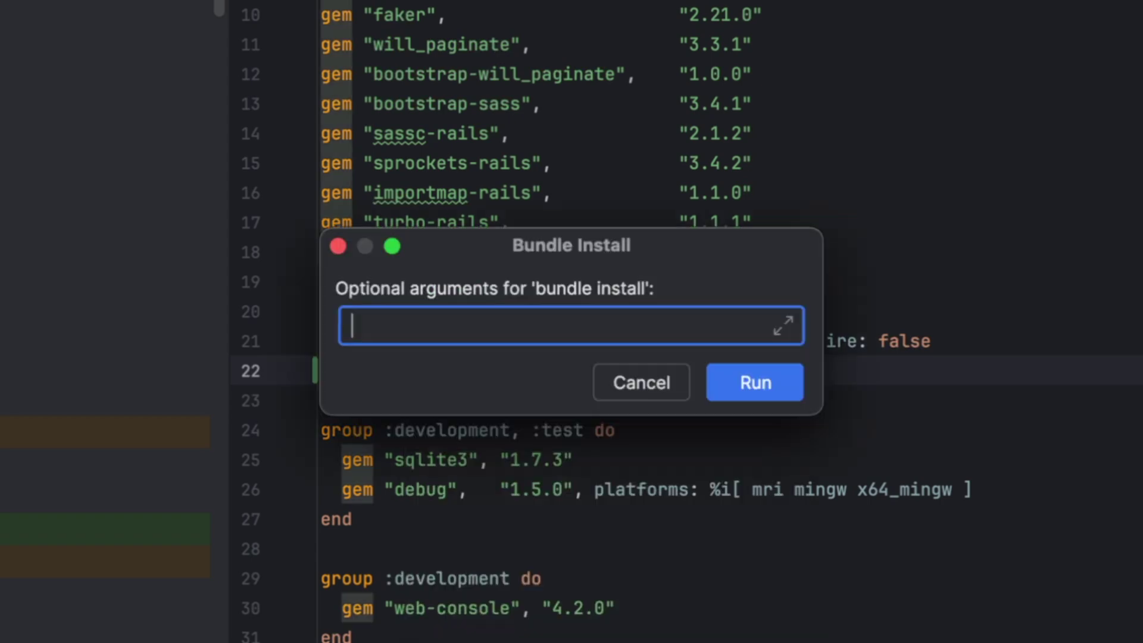
key(Return)
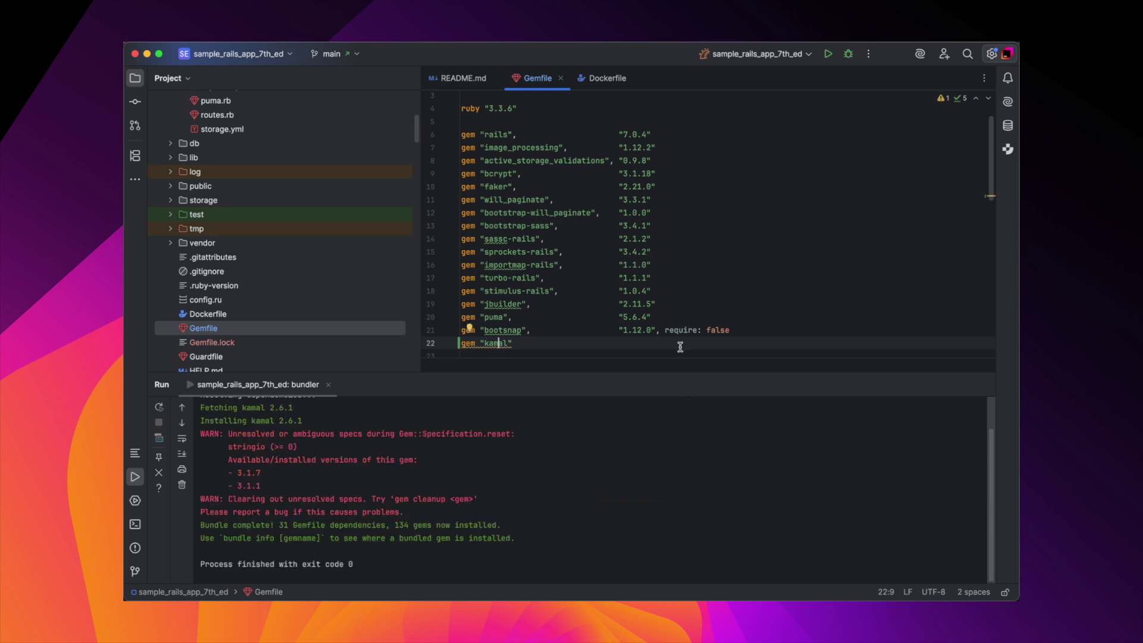
Step: Close the bundler output and run 'kamal init' via Run Anything
click(329, 385)
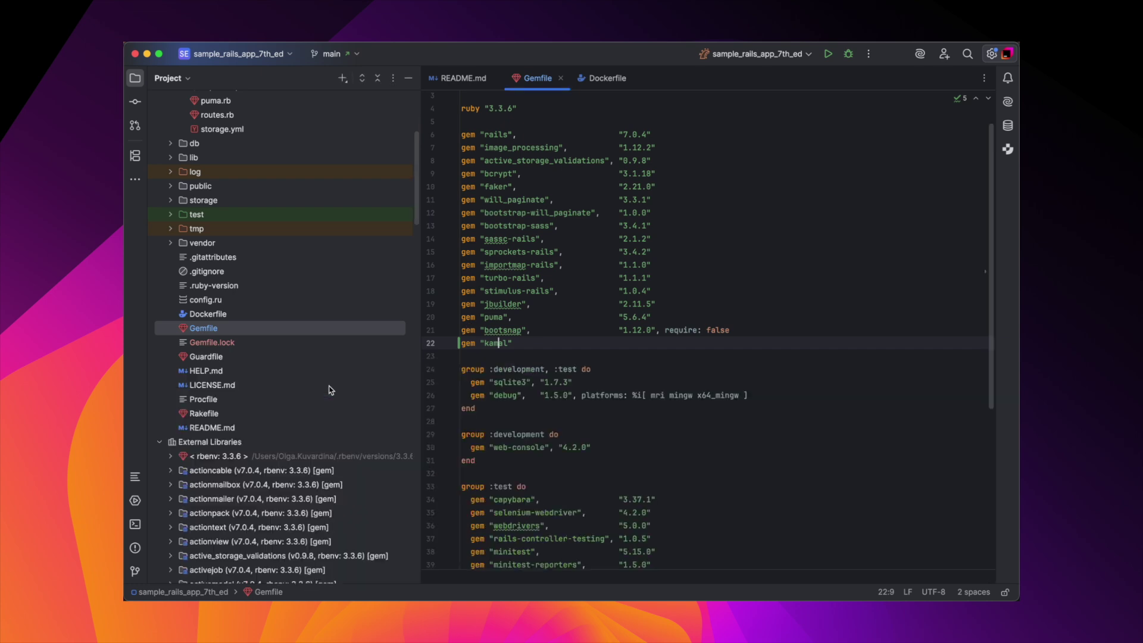
click(753, 259)
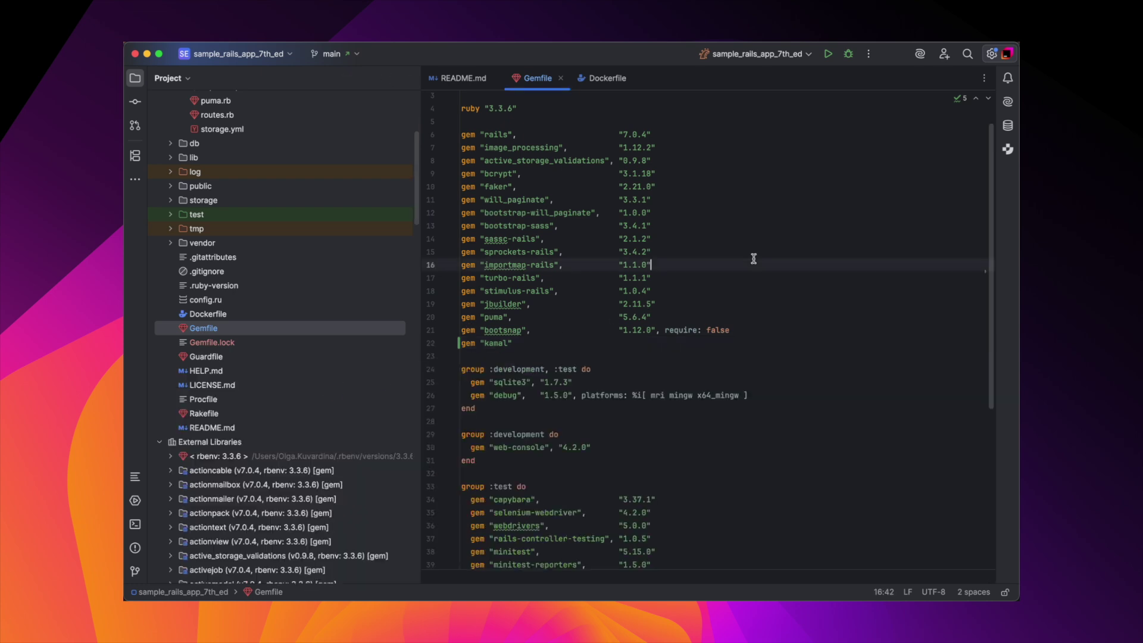
key(ctrl)
key(ctrl)
text(kamal init)
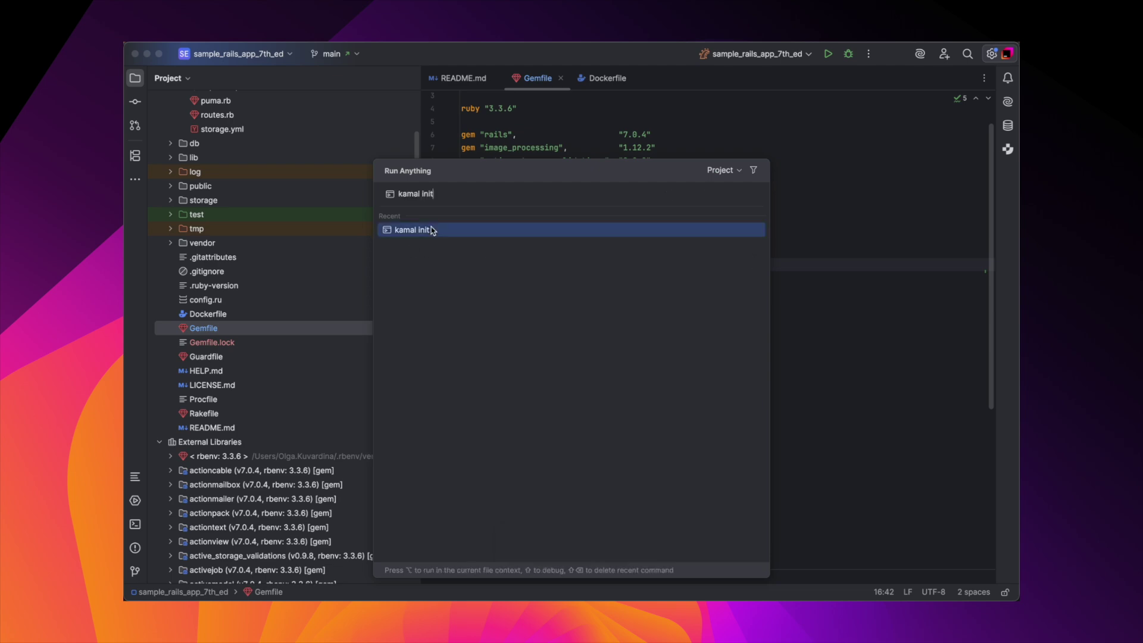
click(413, 233)
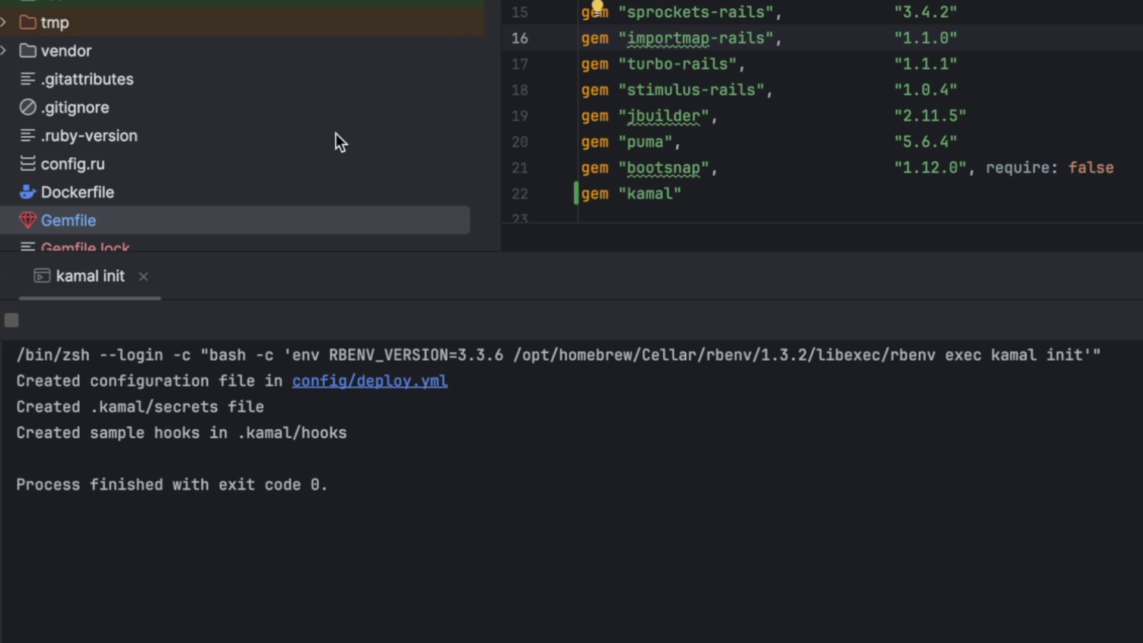
drag(85, 379, 449, 381)
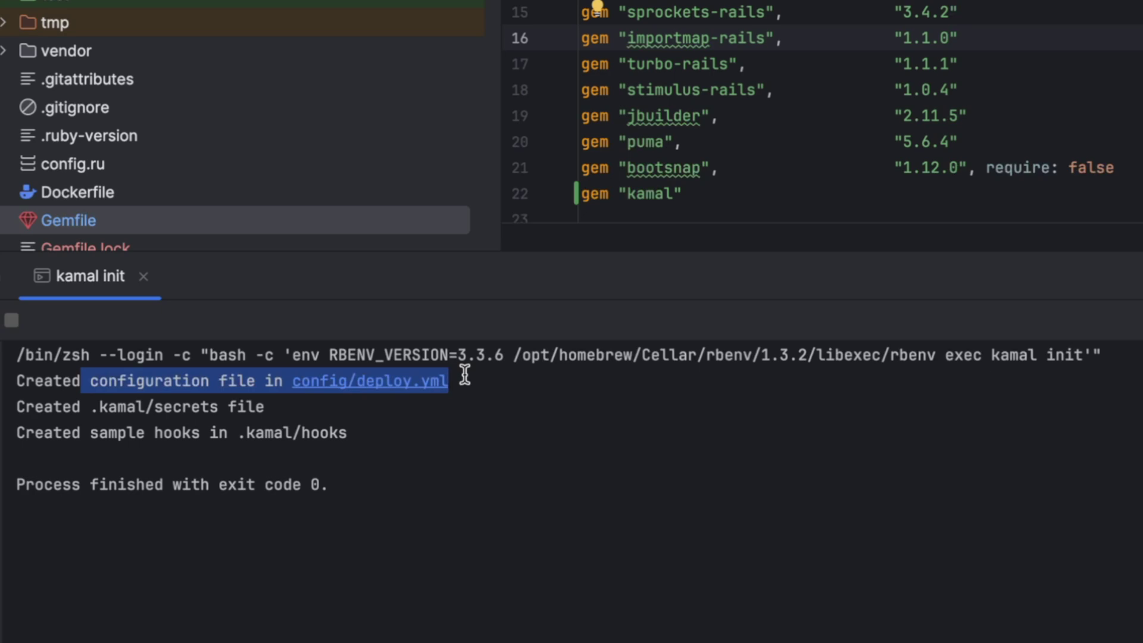
scroll(100, 86, up, 5)
Step: Open config/deploy.yml and inspect service my-app, the image, web server role and registry
double_click(101, 85)
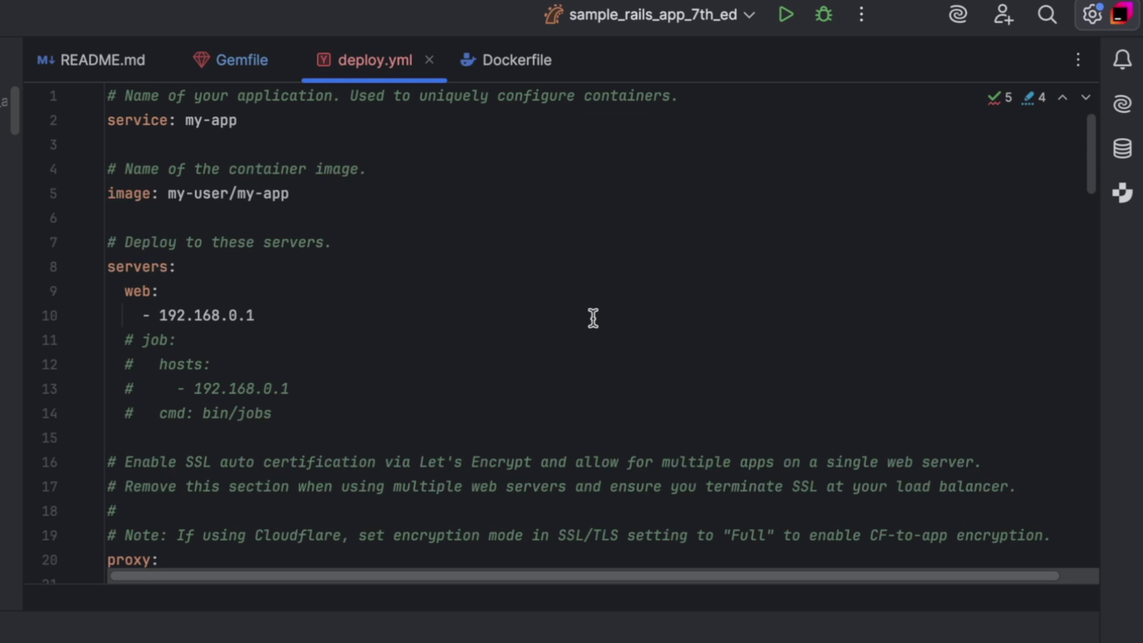
drag(273, 120, 4, 121)
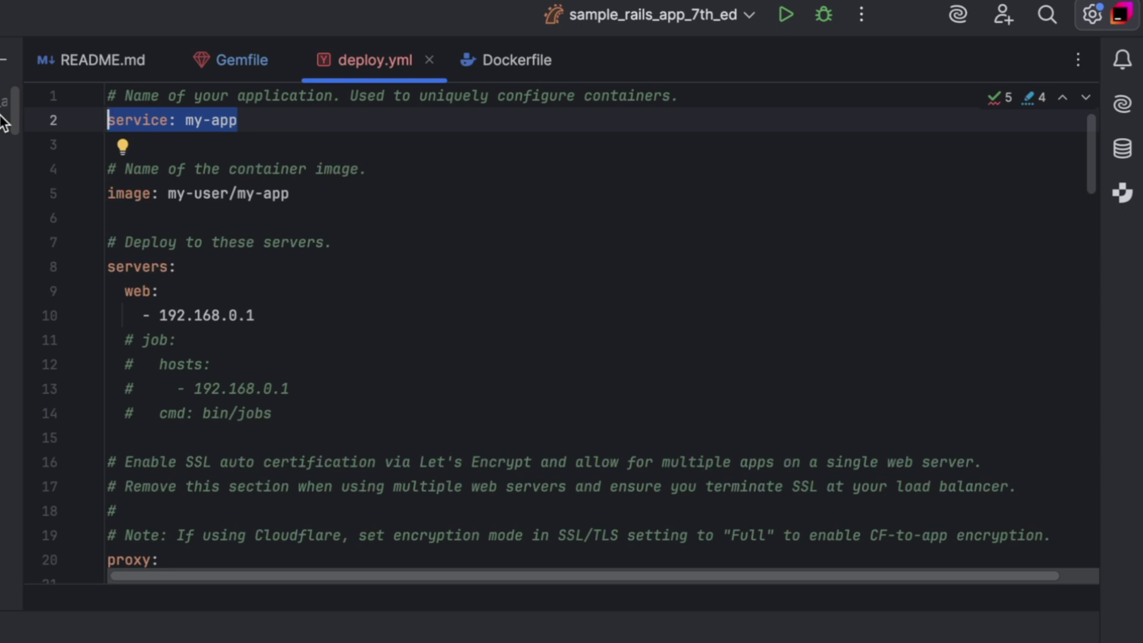
click(54, 194)
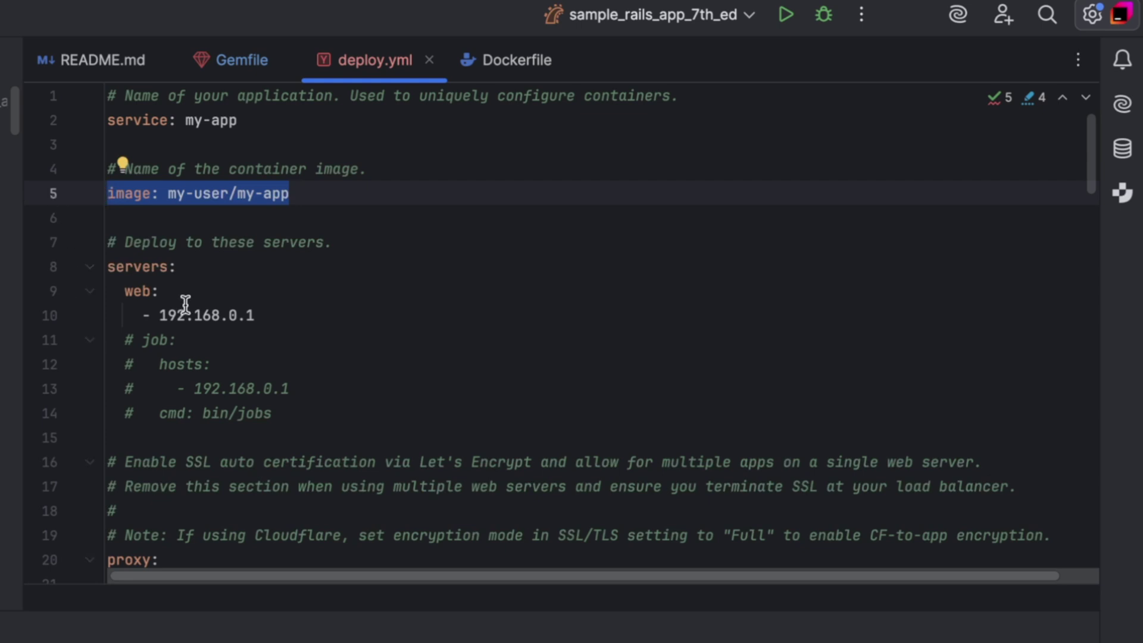
drag(178, 292, 125, 286)
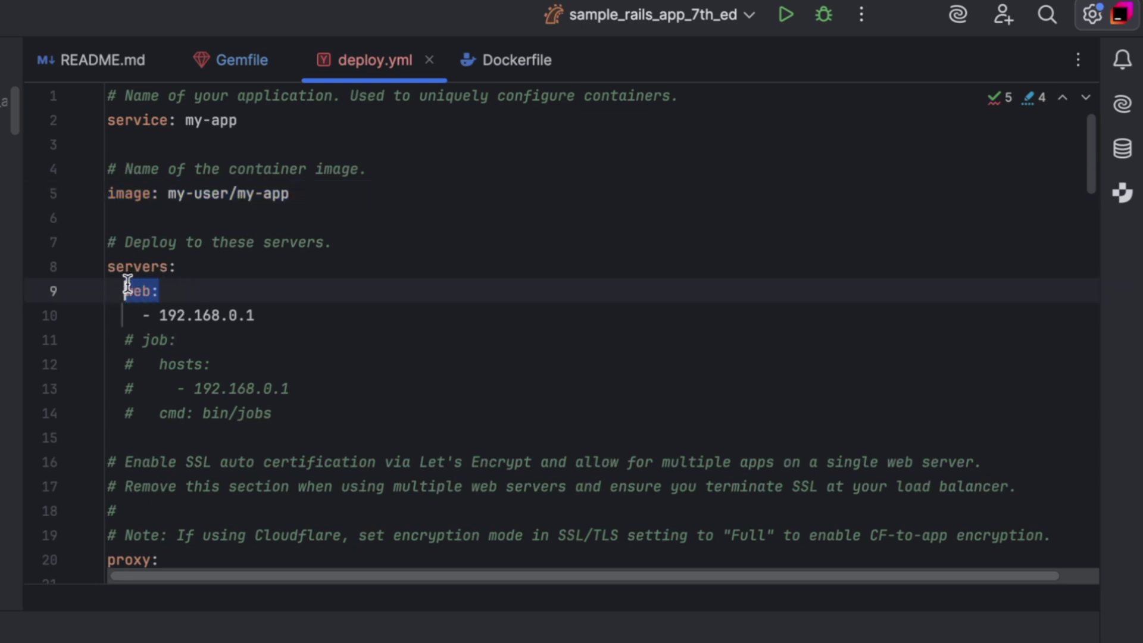
mouse_move(139, 292)
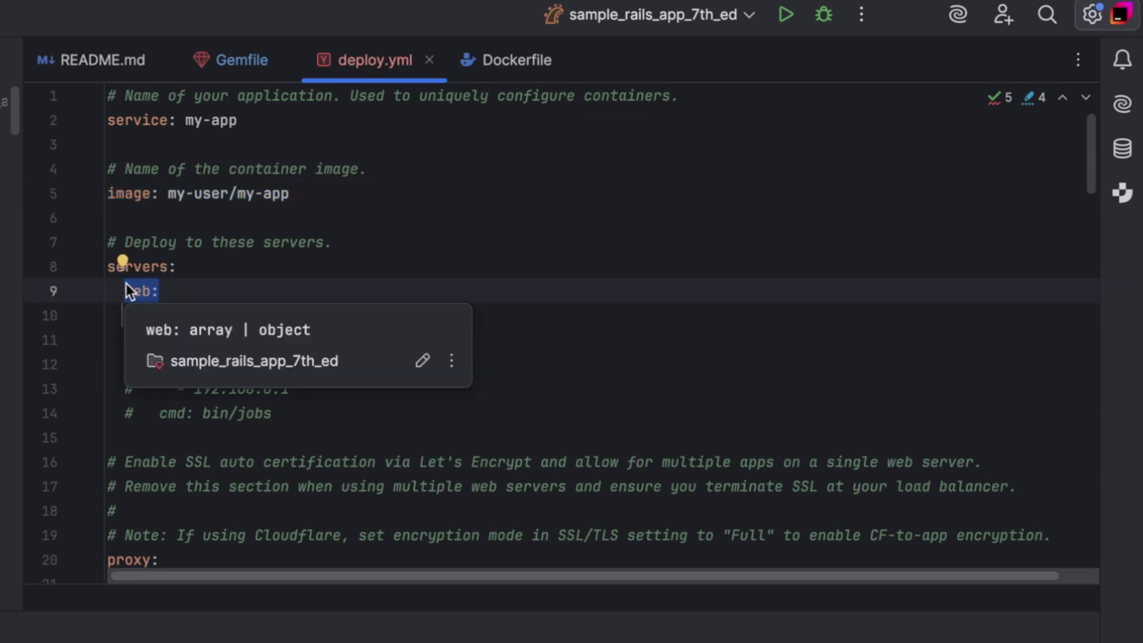
click(401, 266)
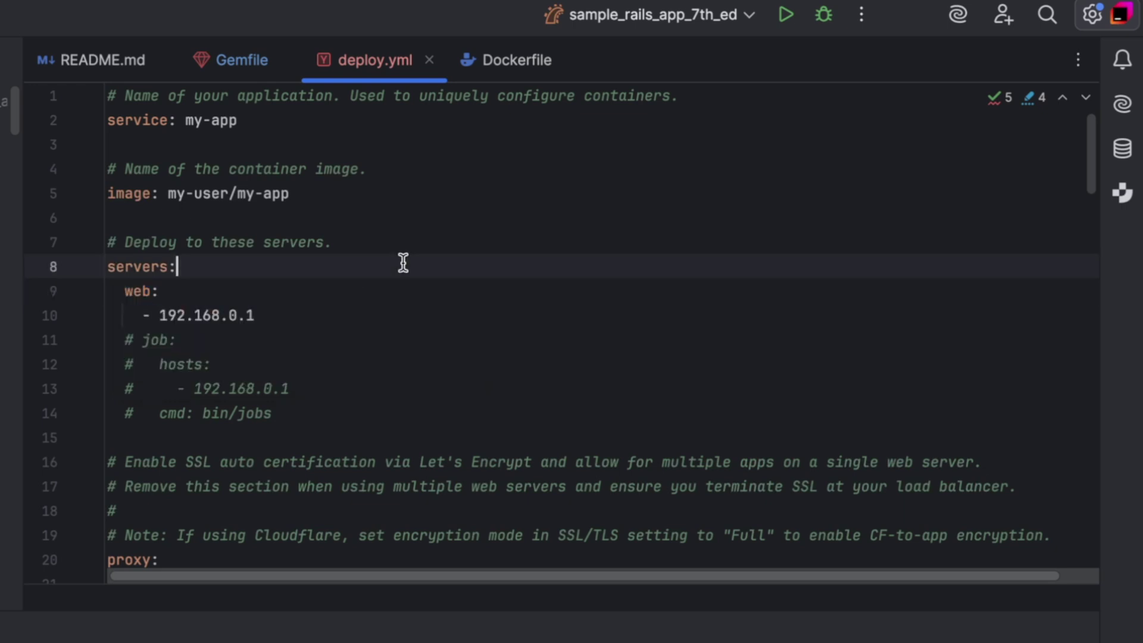
scroll(365, 372, down, 1)
scroll(304, 384, down, 1)
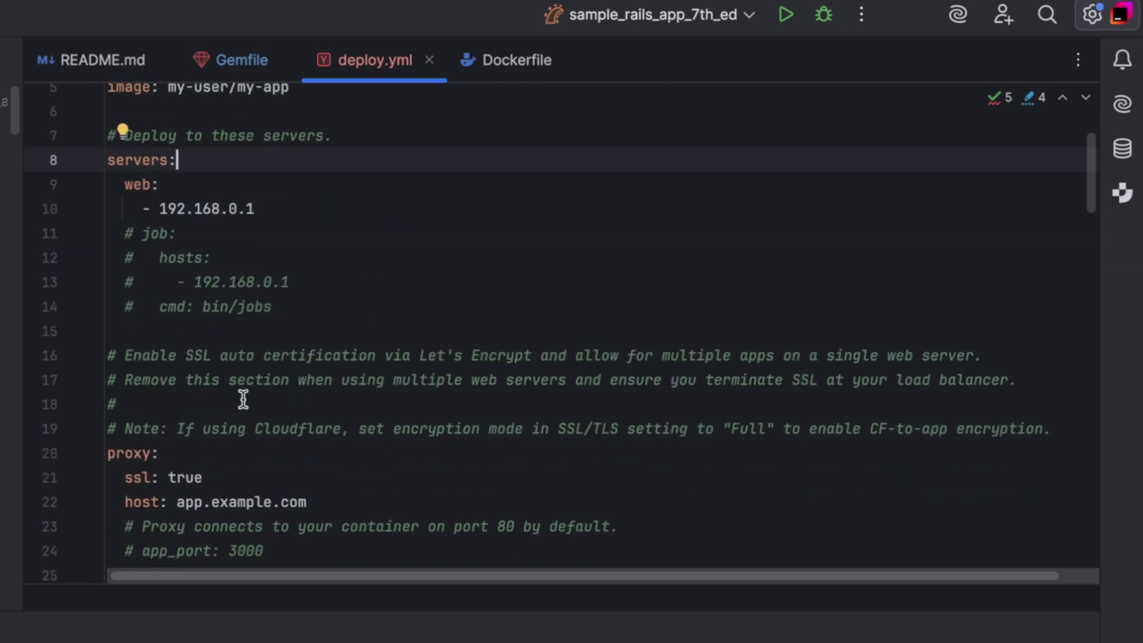
scroll(242, 396, down, 2)
scroll(191, 466, down, 1)
drag(191, 467, 107, 467)
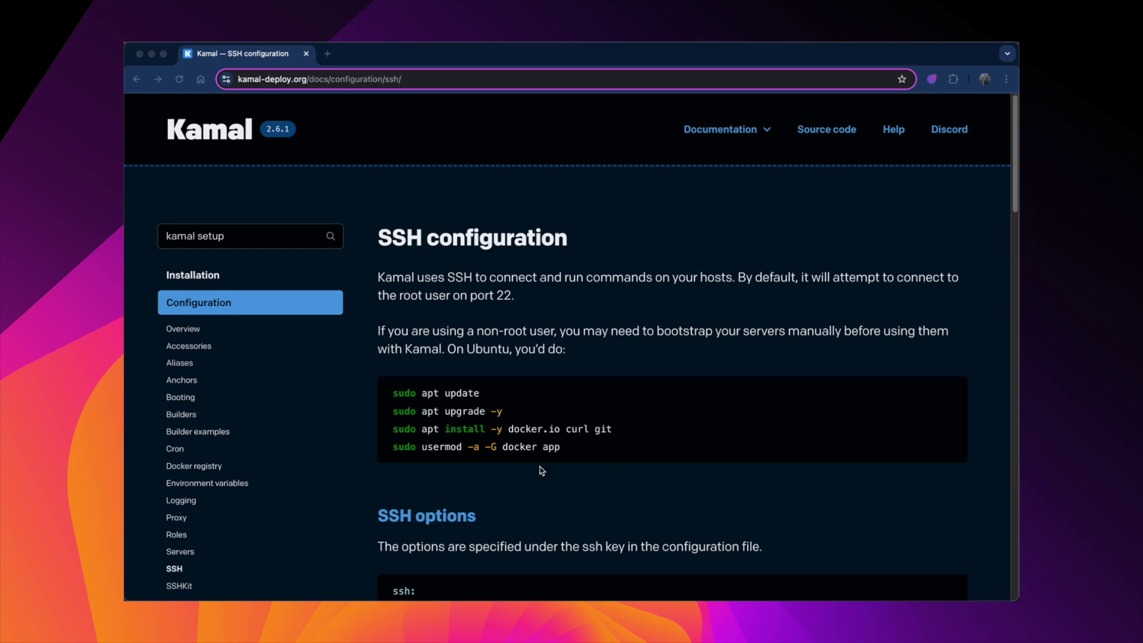
Step: Search the Kamal docs for 'kamal setup' and open the Setup result
click(329, 239)
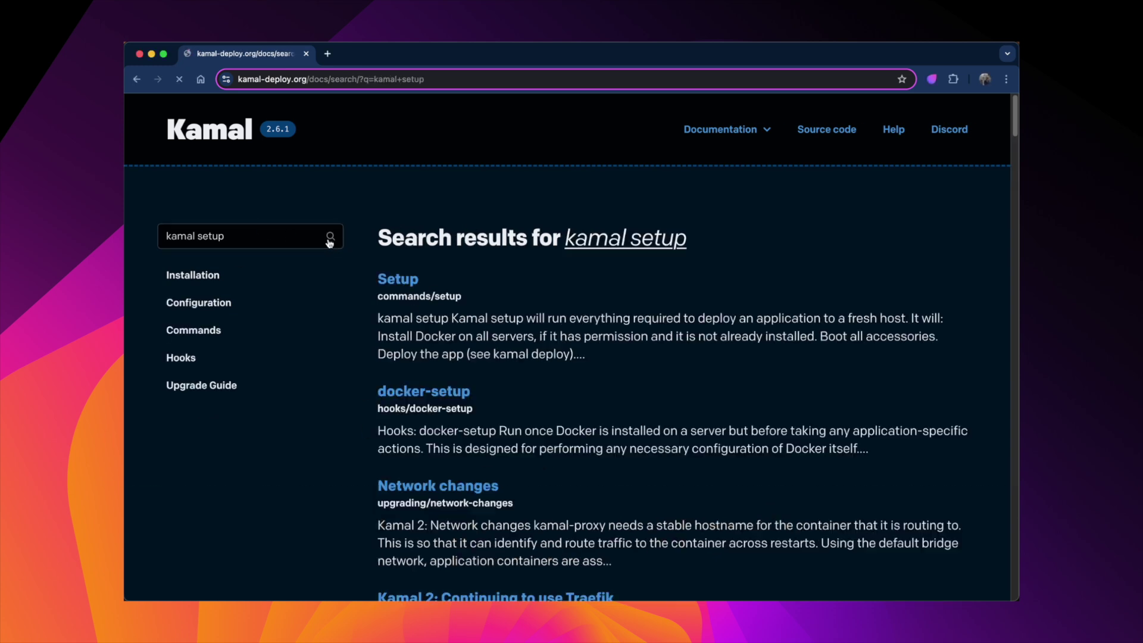
click(414, 279)
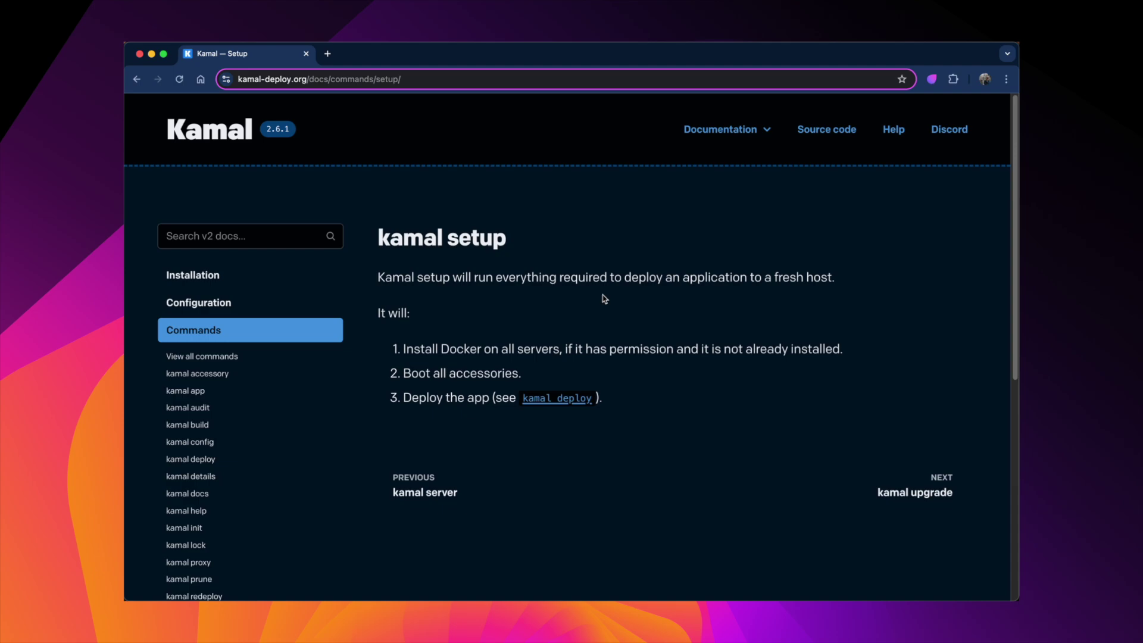
drag(595, 397, 540, 398)
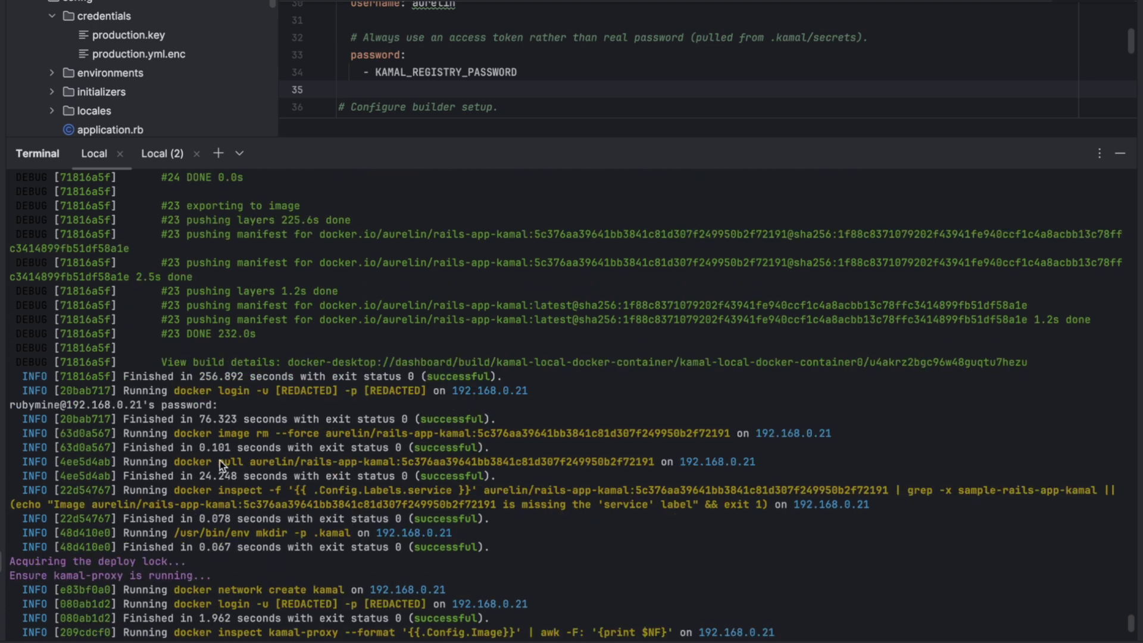
Step: Follow the deploy log through the image pull, healthy web container and prune steps
drag(220, 465, 305, 467)
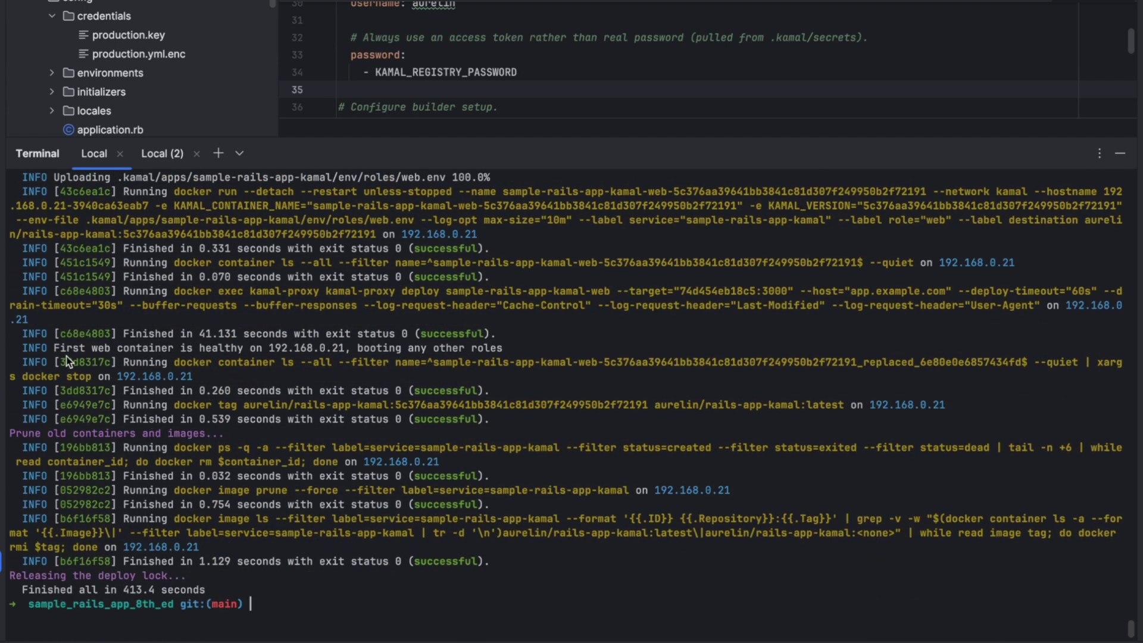
drag(51, 349, 566, 349)
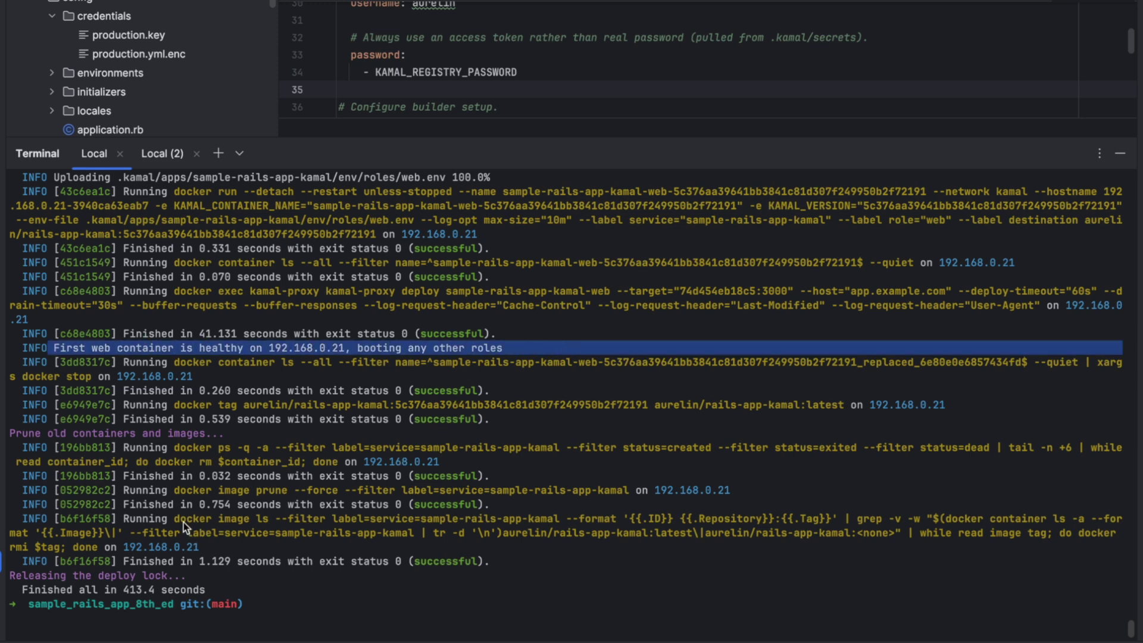
click(211, 506)
drag(257, 491, 291, 498)
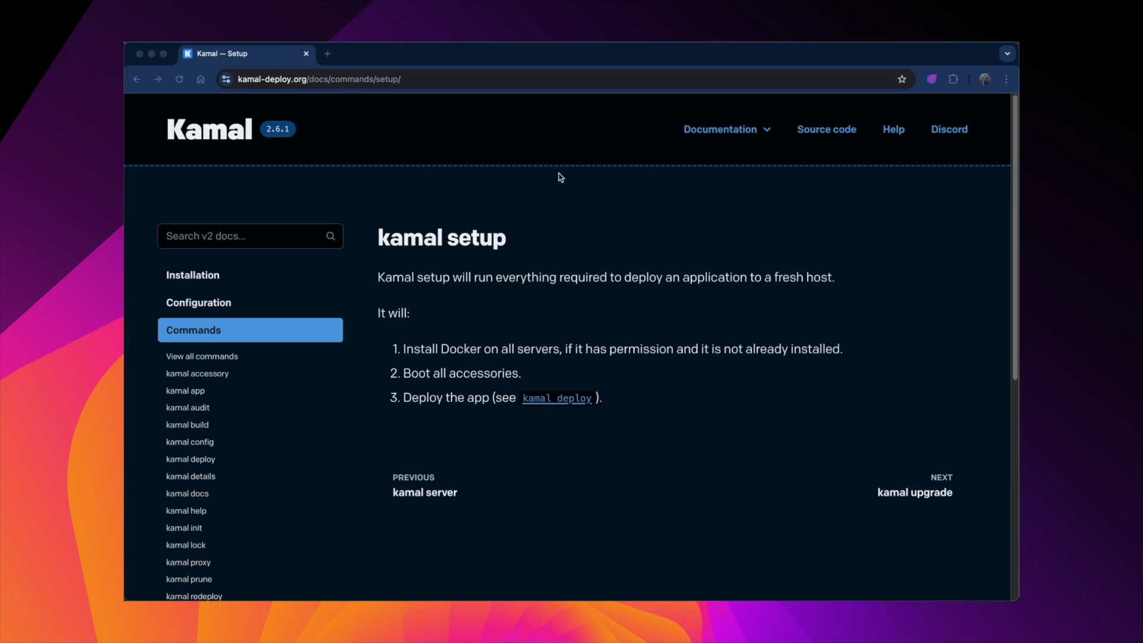
click(425, 79)
text(http://app.example.com/)
key(Return)
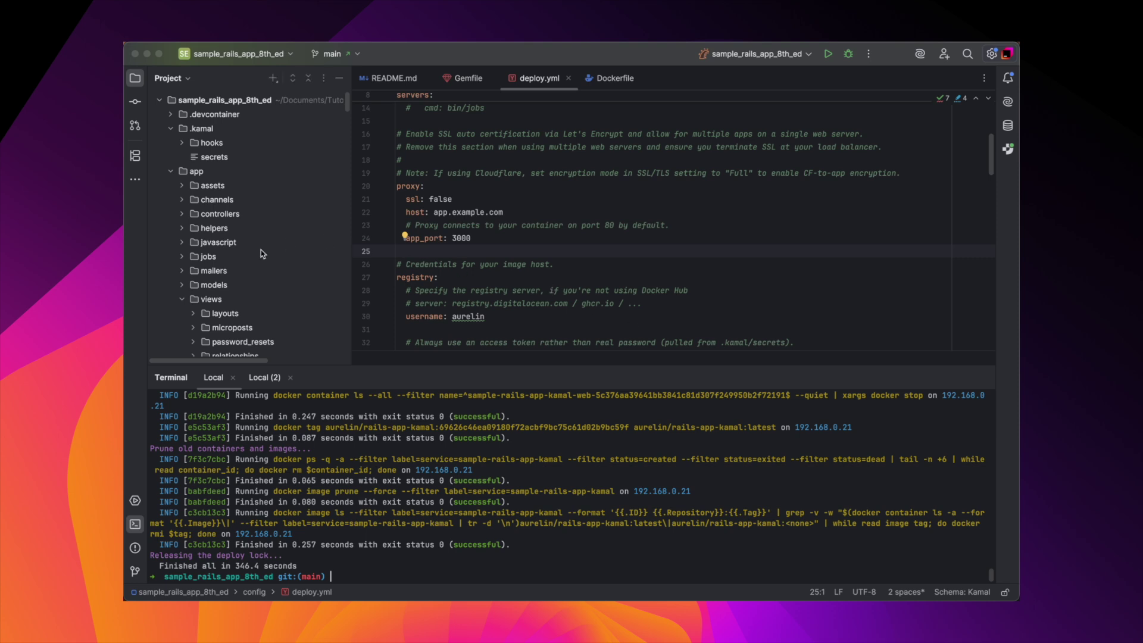
scroll(264, 255, down, 3)
scroll(264, 295, down, 5)
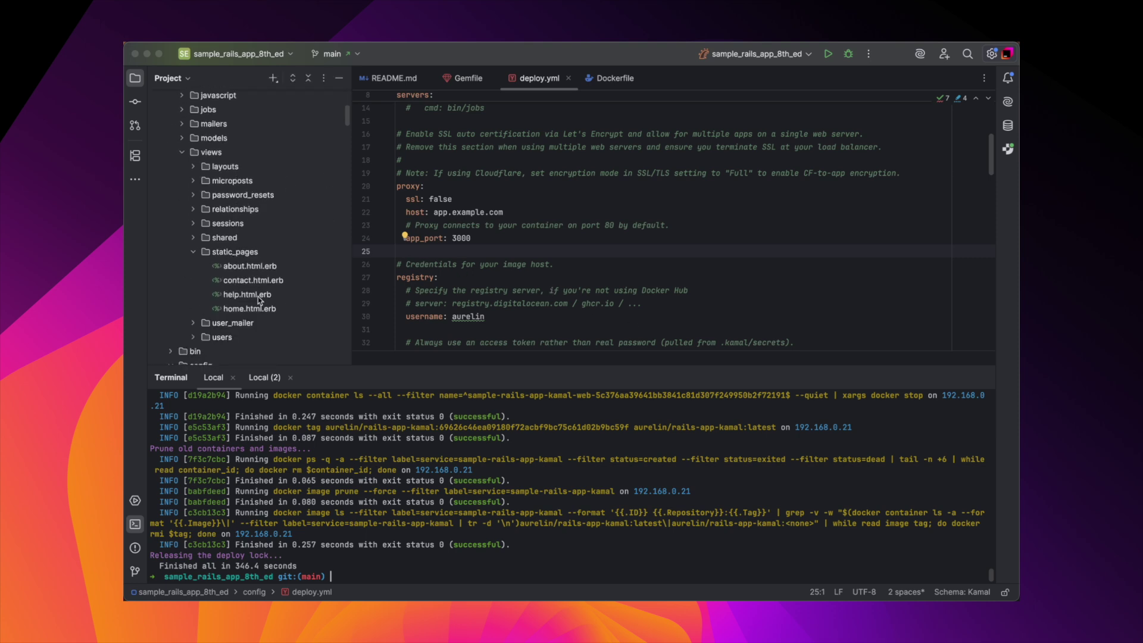
Step: Replace 'the Sample' with 'our updated' in the home.html.erb heading and save
double_click(257, 309)
scroll(536, 208, down, 2)
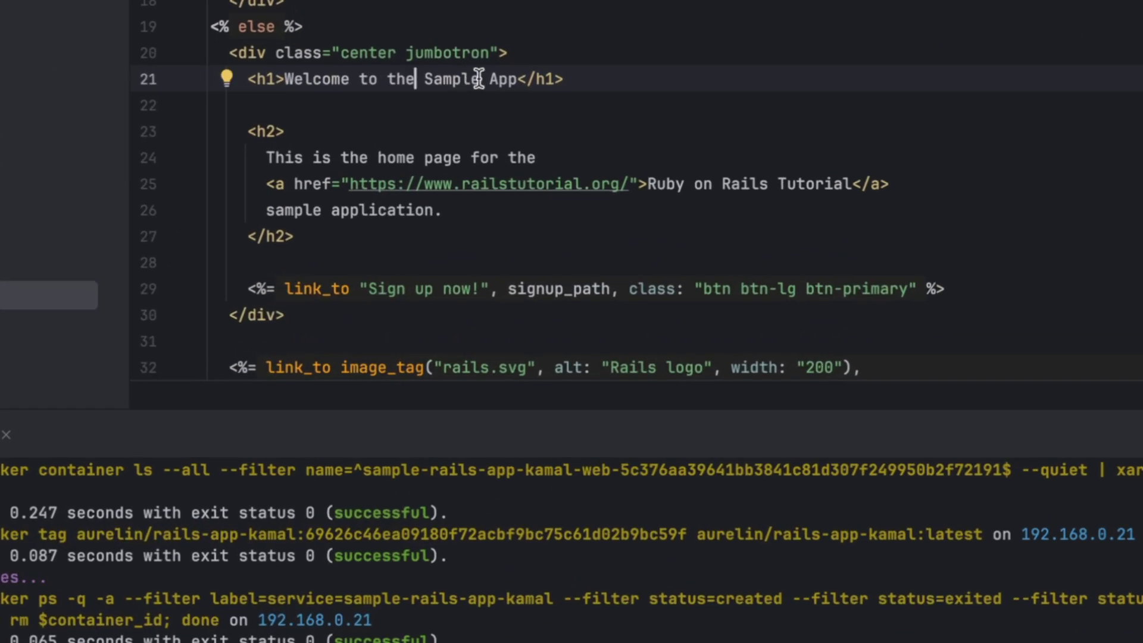
drag(480, 79, 386, 79)
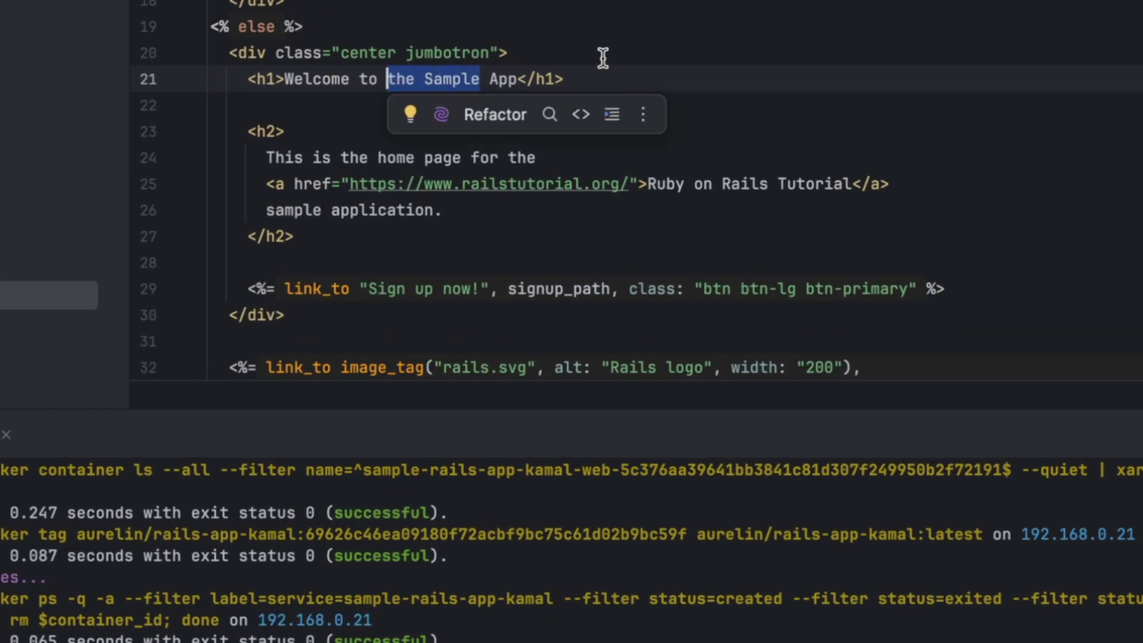
text(our up)
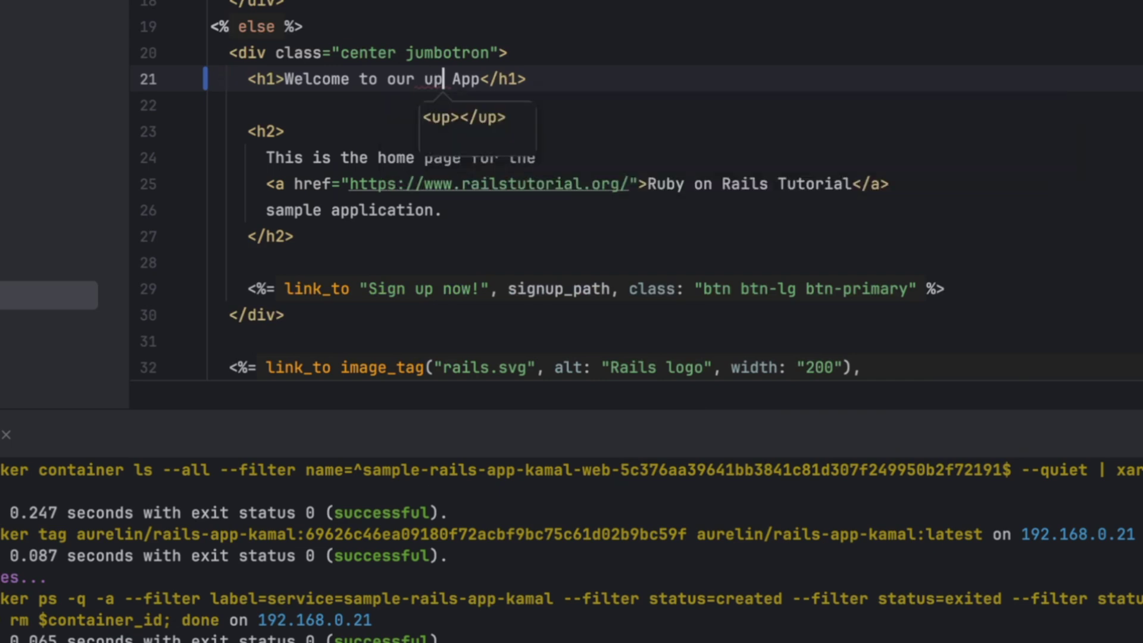
text(dated)
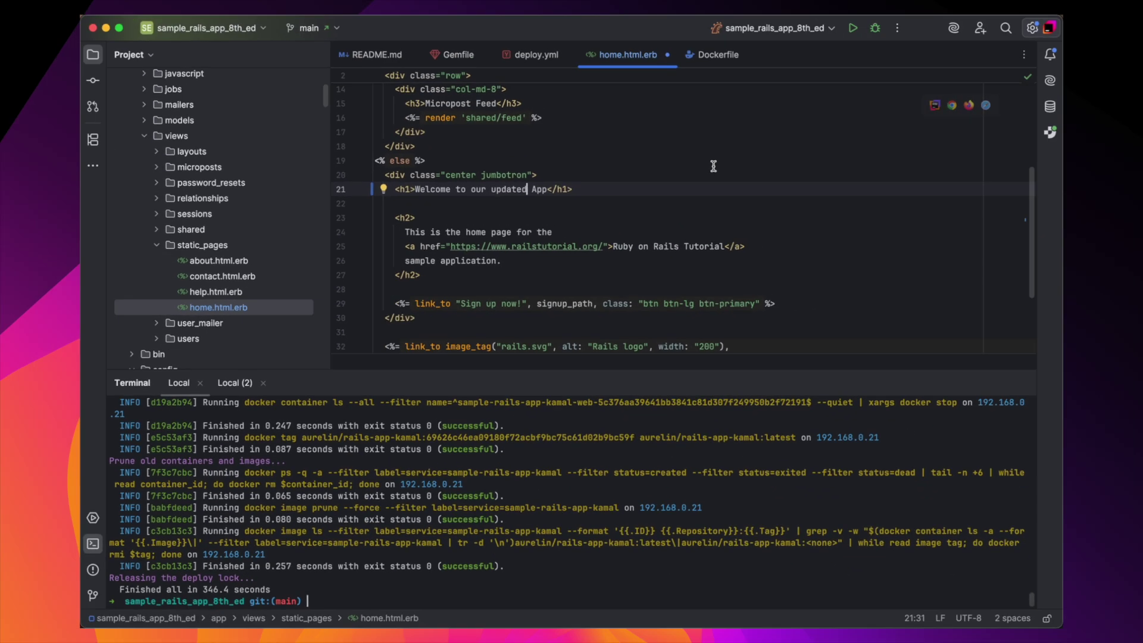
key(super+s)
Step: Commit the changed home page file with message 'Kamal-change15'
click(135, 101)
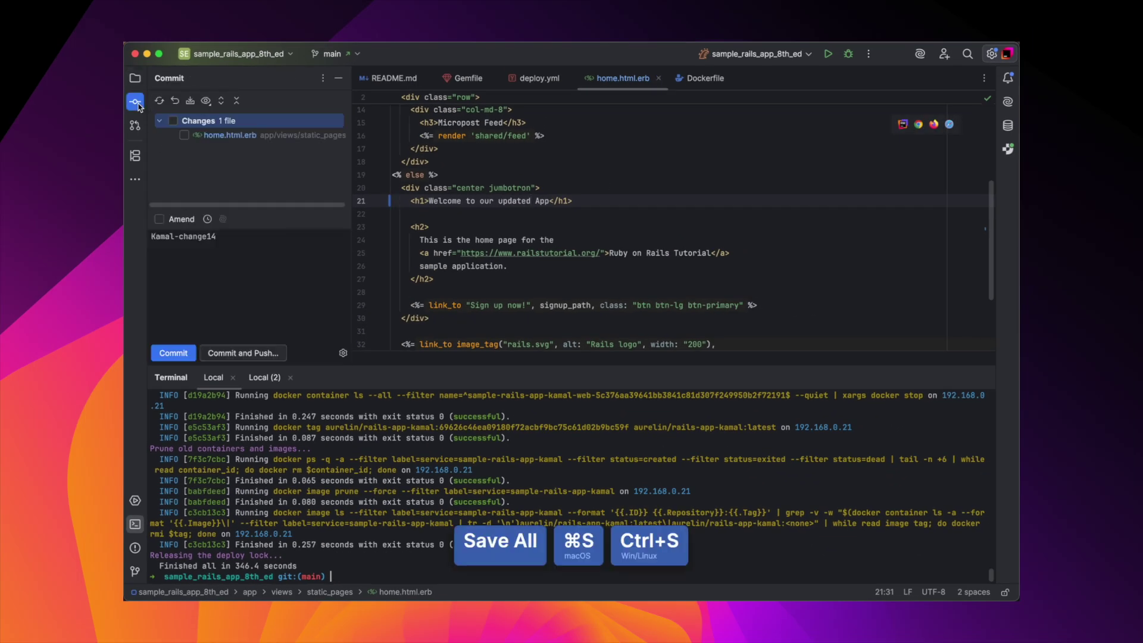
click(173, 121)
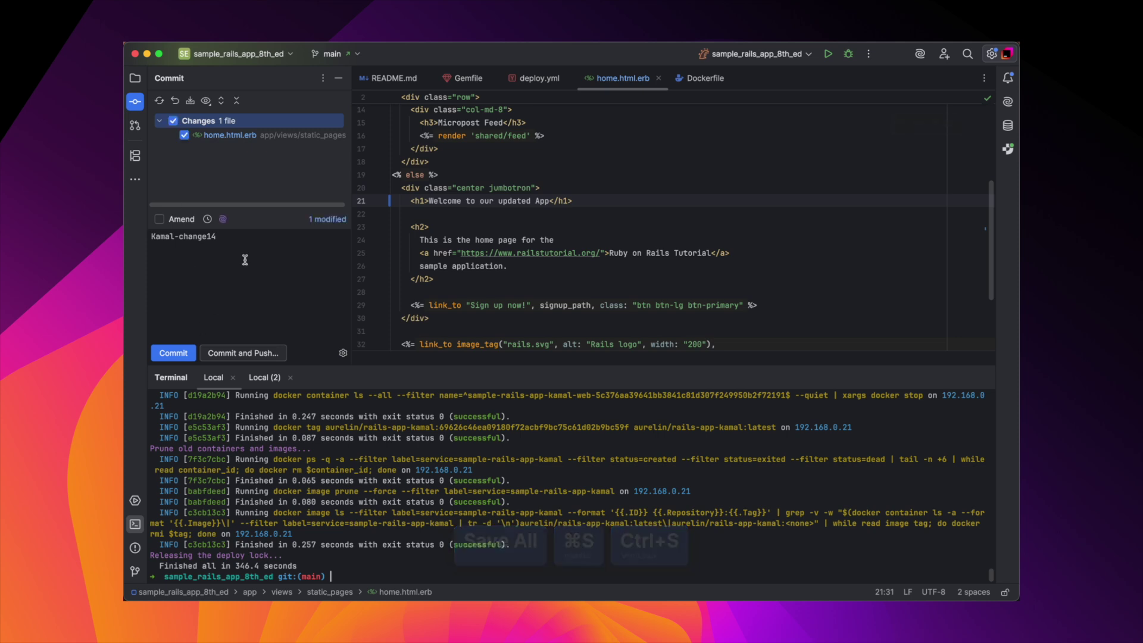
key(BackSpace)
text(5)
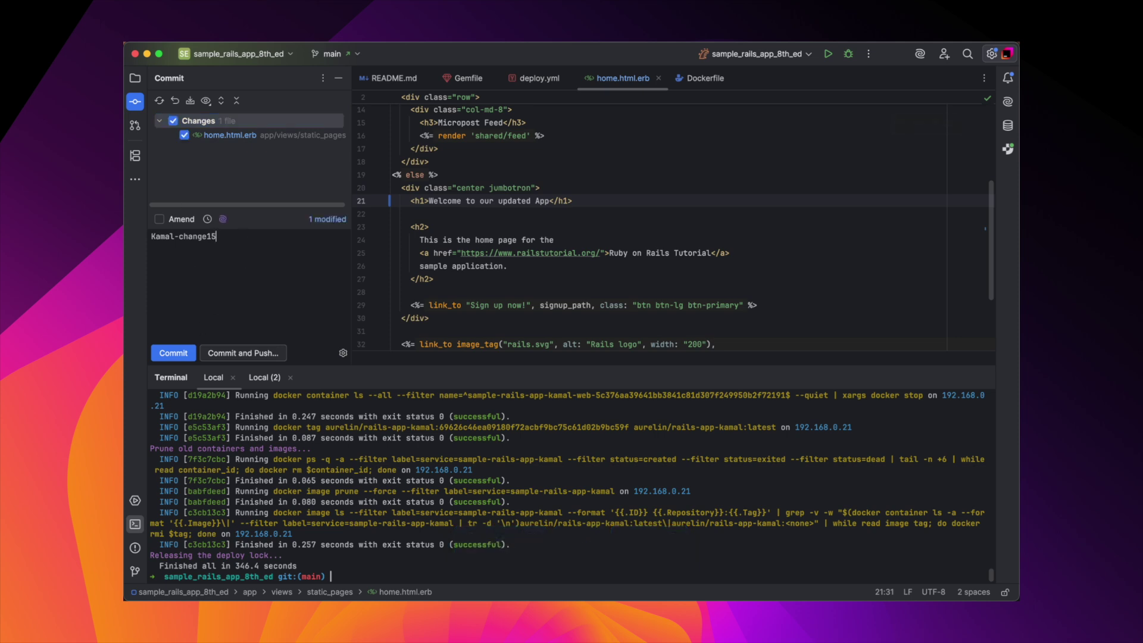
key(super+Return)
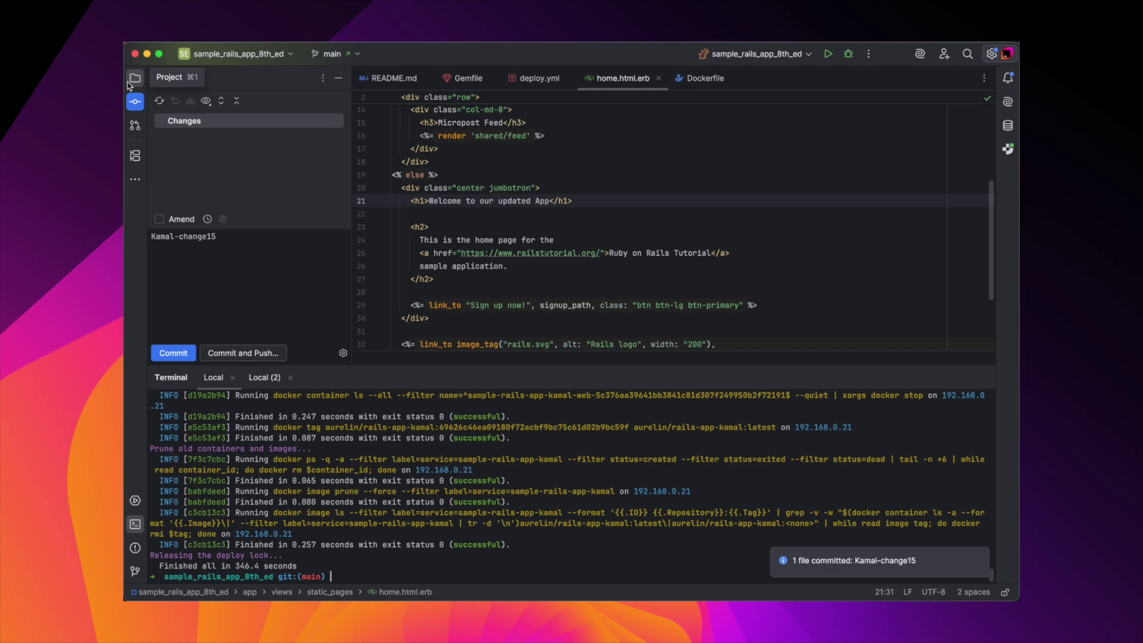
Step: Run 'kamal deploy' in the terminal to ship the committed heading
click(133, 82)
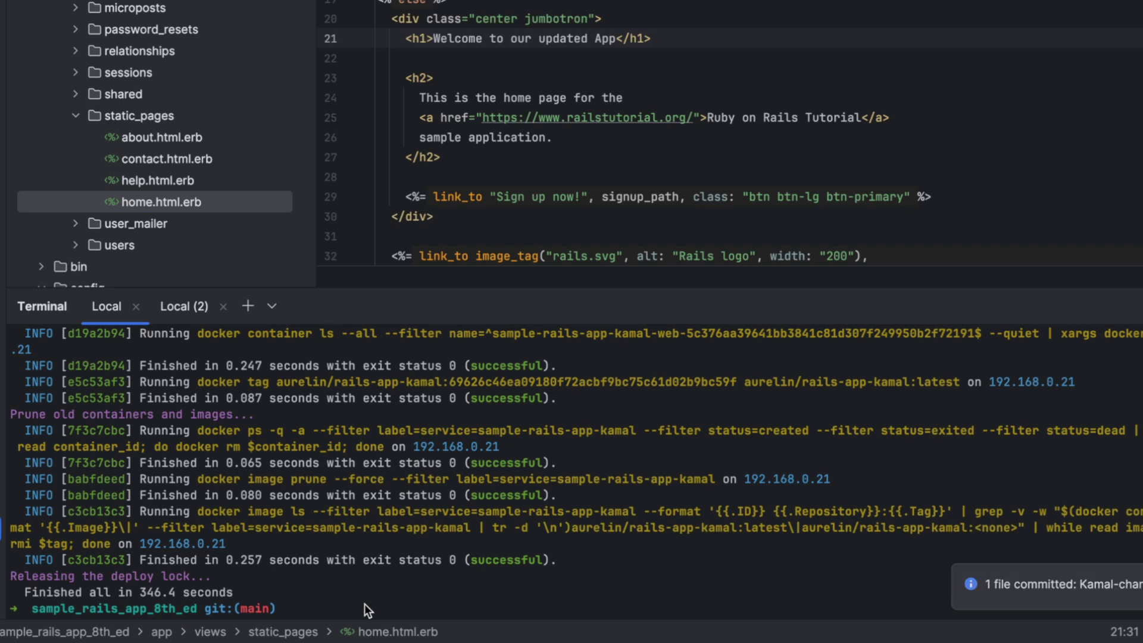
text(kamal deplo)
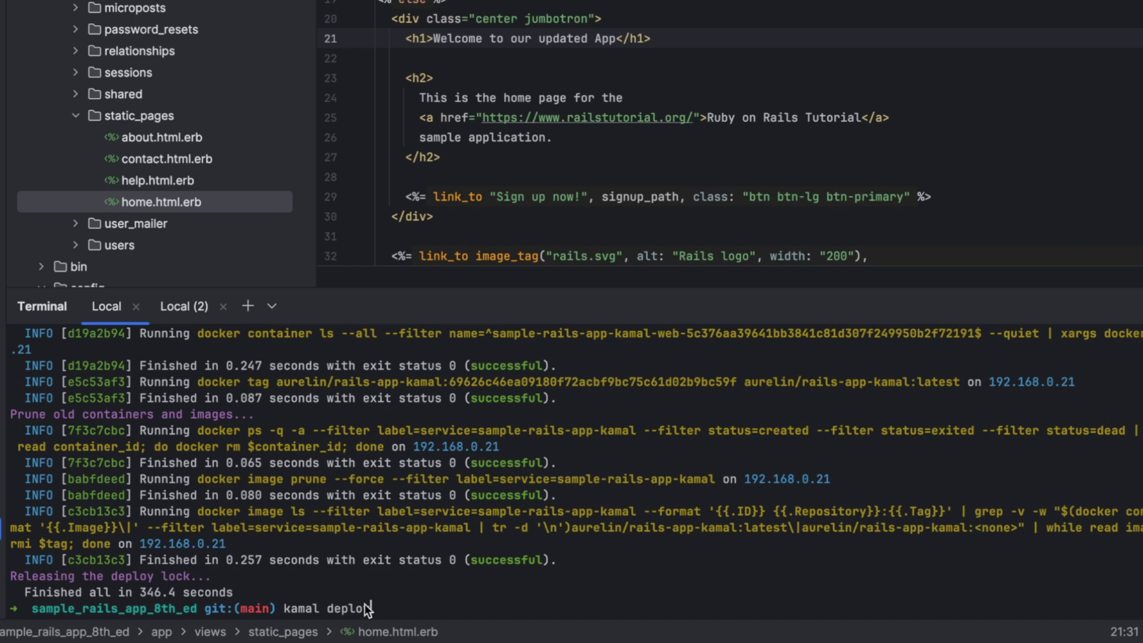
key(Return)
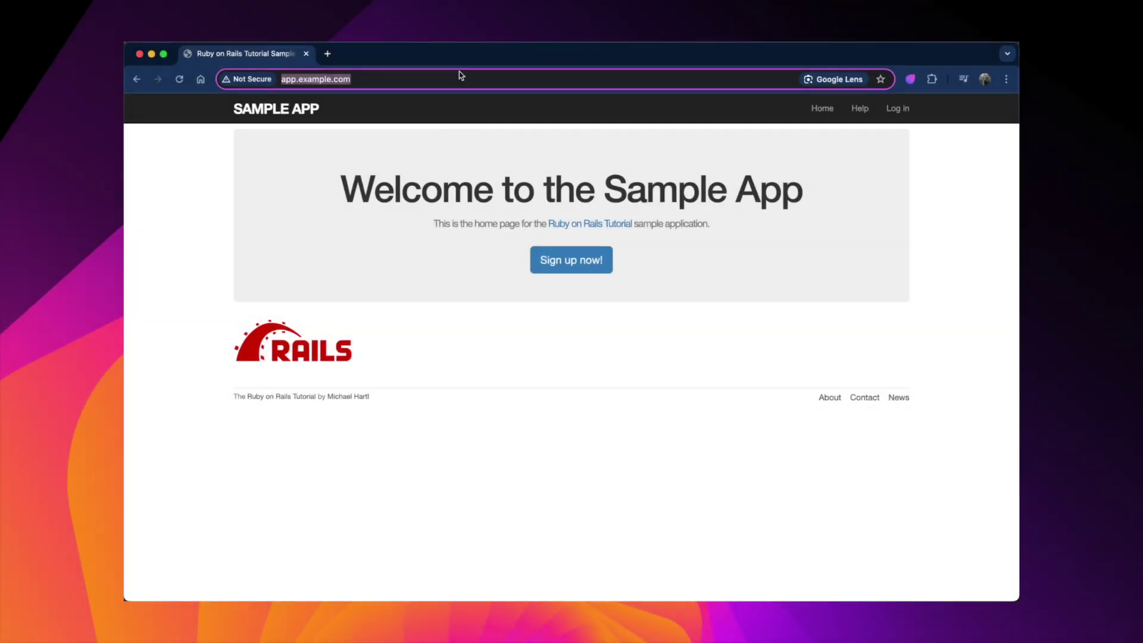
Step: Reload app.example.com to display 'Welcome to our updated App'
key(Return)
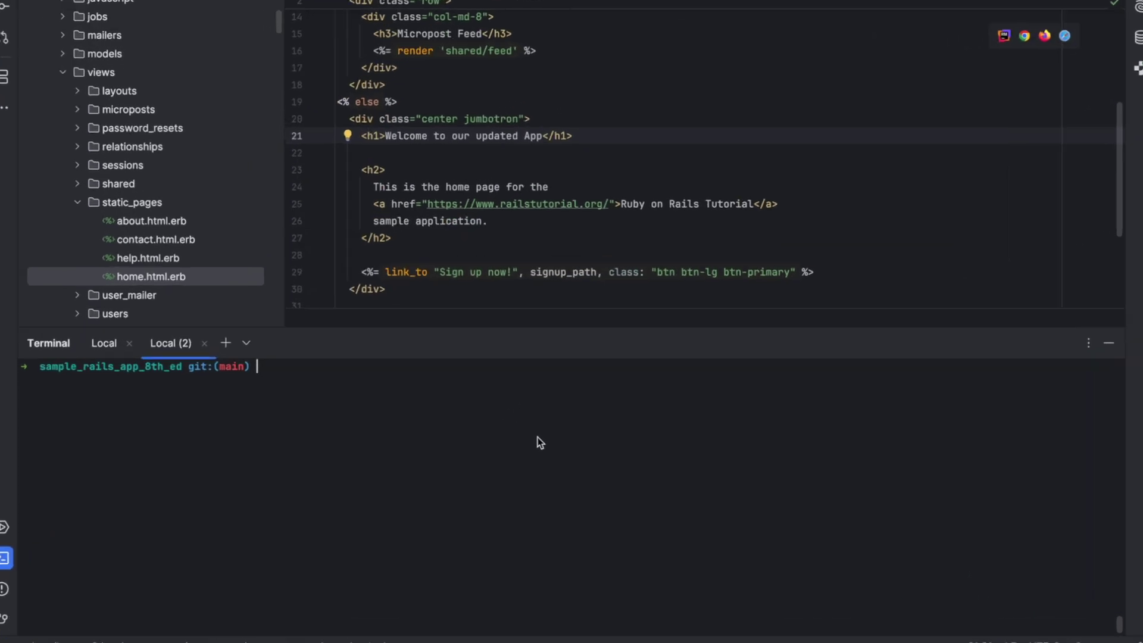
text(kamal )
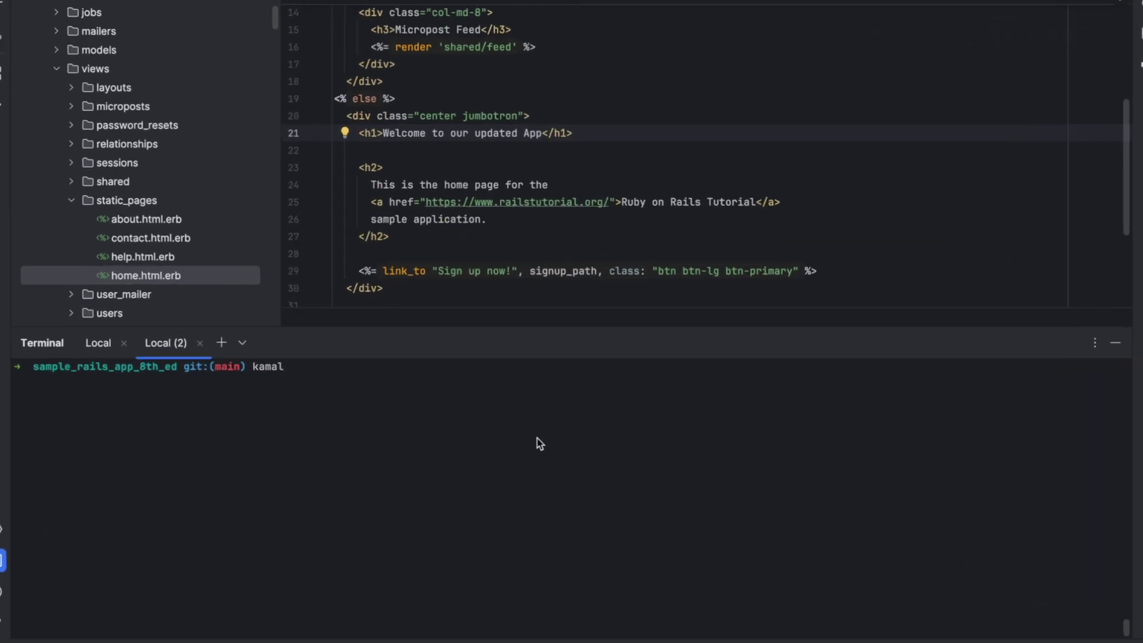
text(app contain)
text(ers -)
text(q)
Step: Run 'kamal app containers -q' with the server password to list container versions and statuses
key(Return)
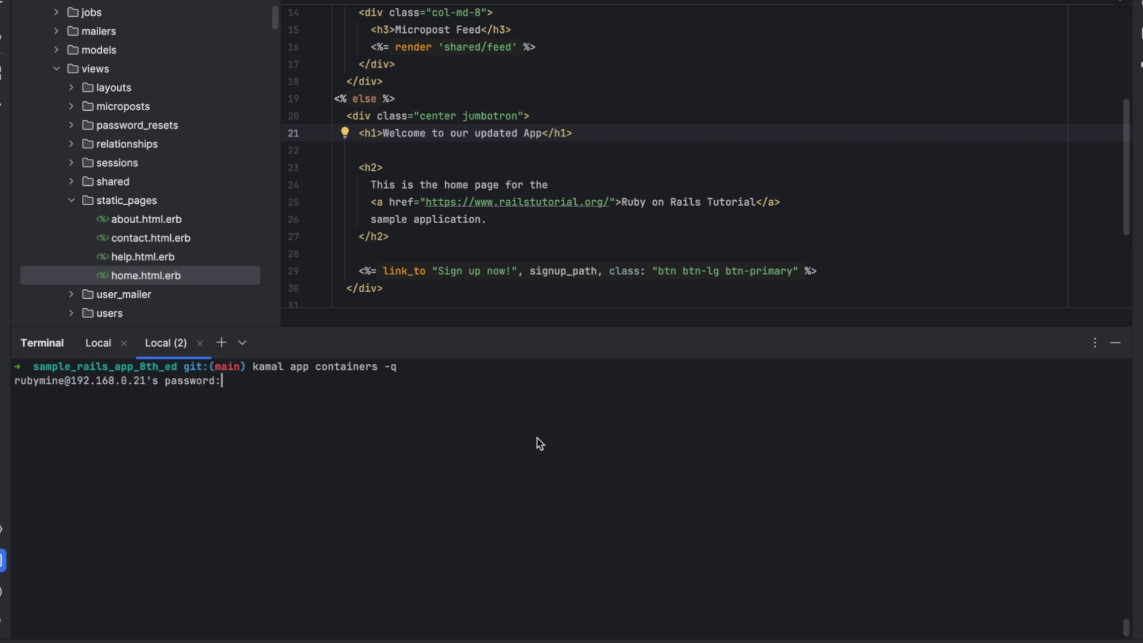
key(Return)
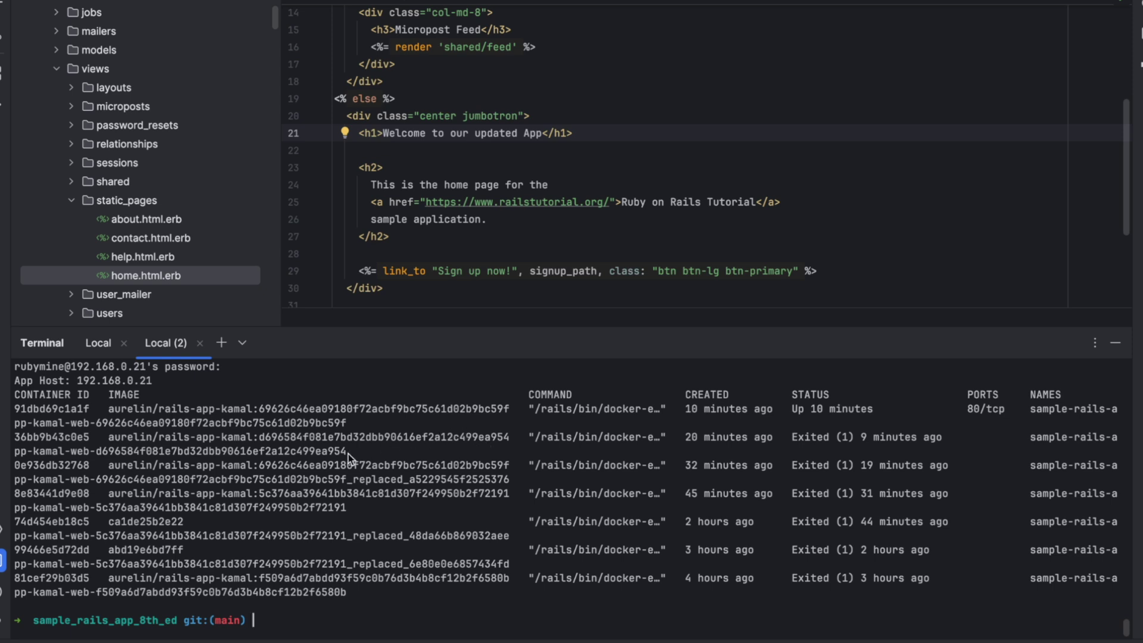
Step: Copy the earlier release's version hash d696584f… from the containers list
drag(350, 453, 108, 451)
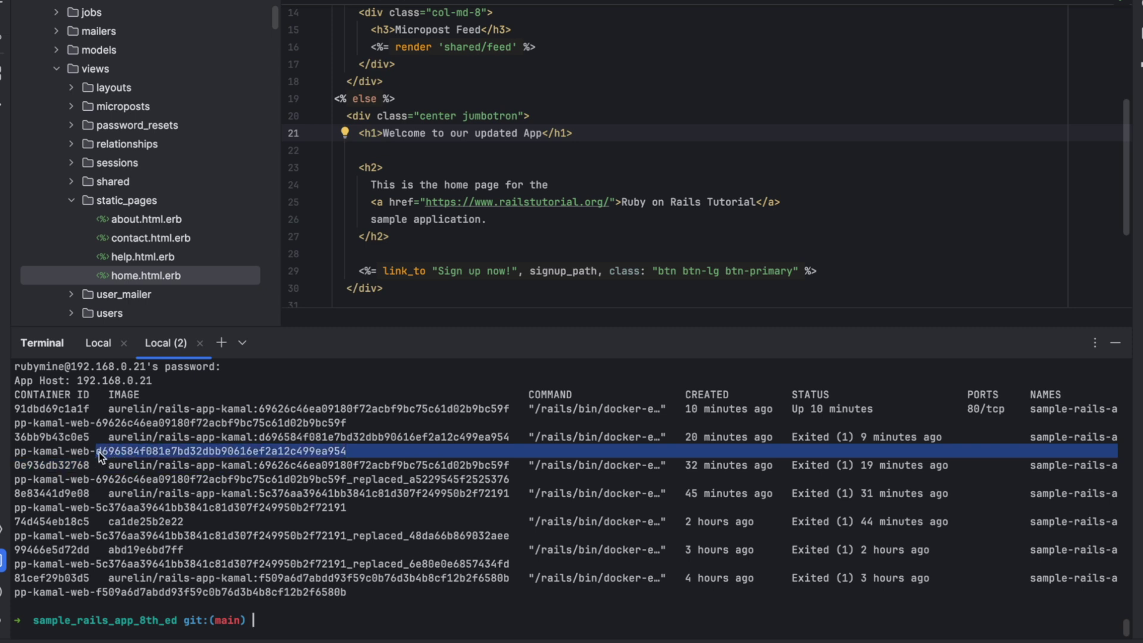
click(351, 459)
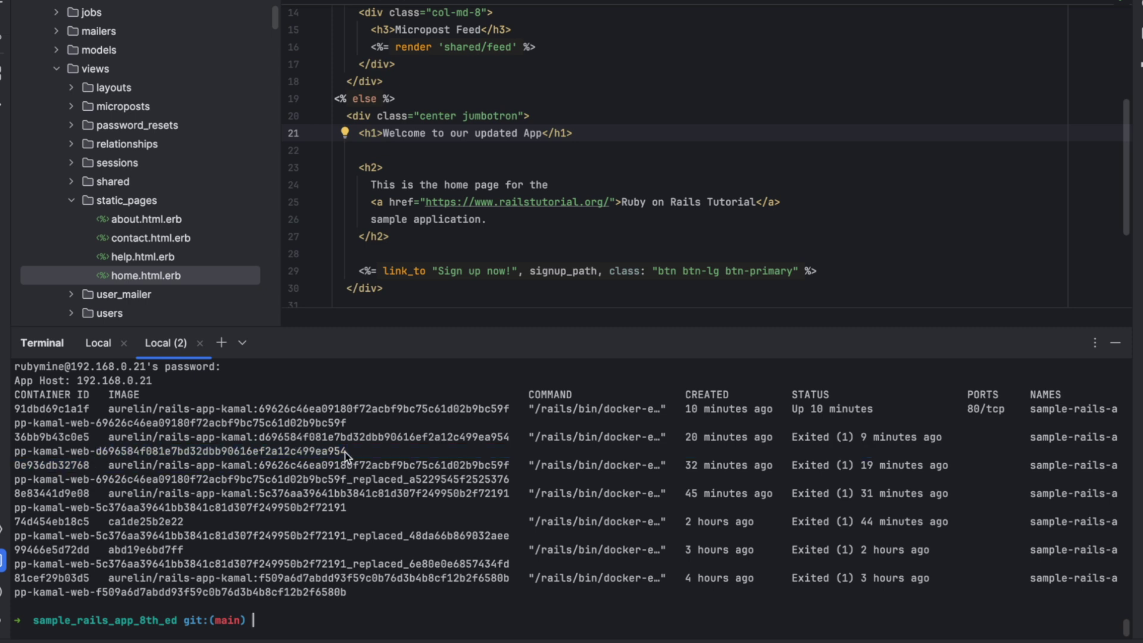
drag(345, 452, 103, 452)
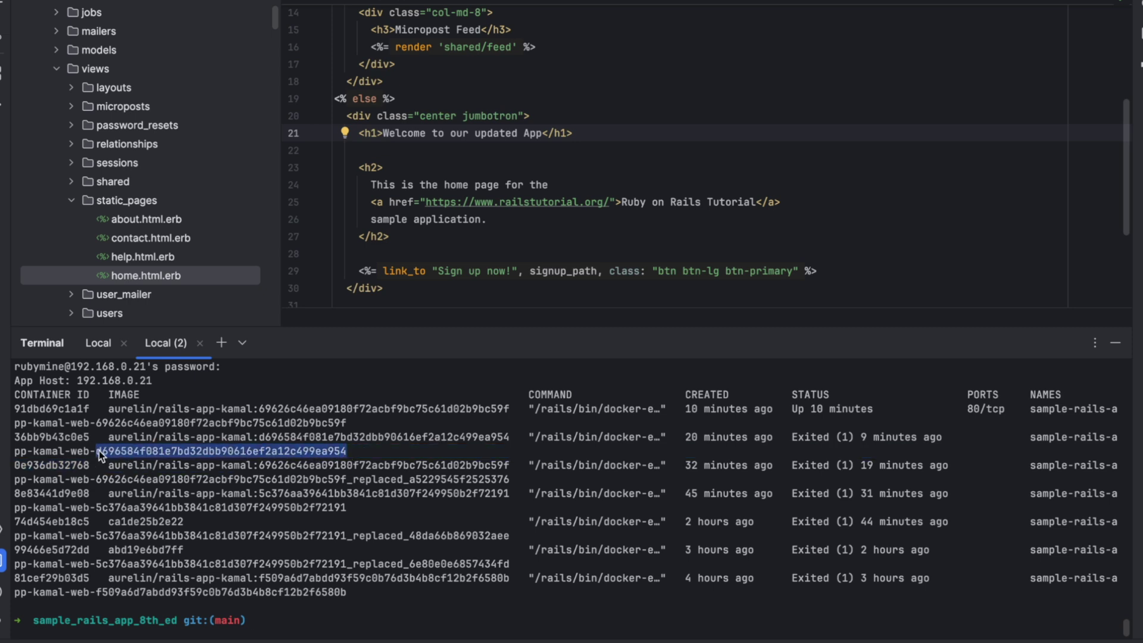
click(294, 621)
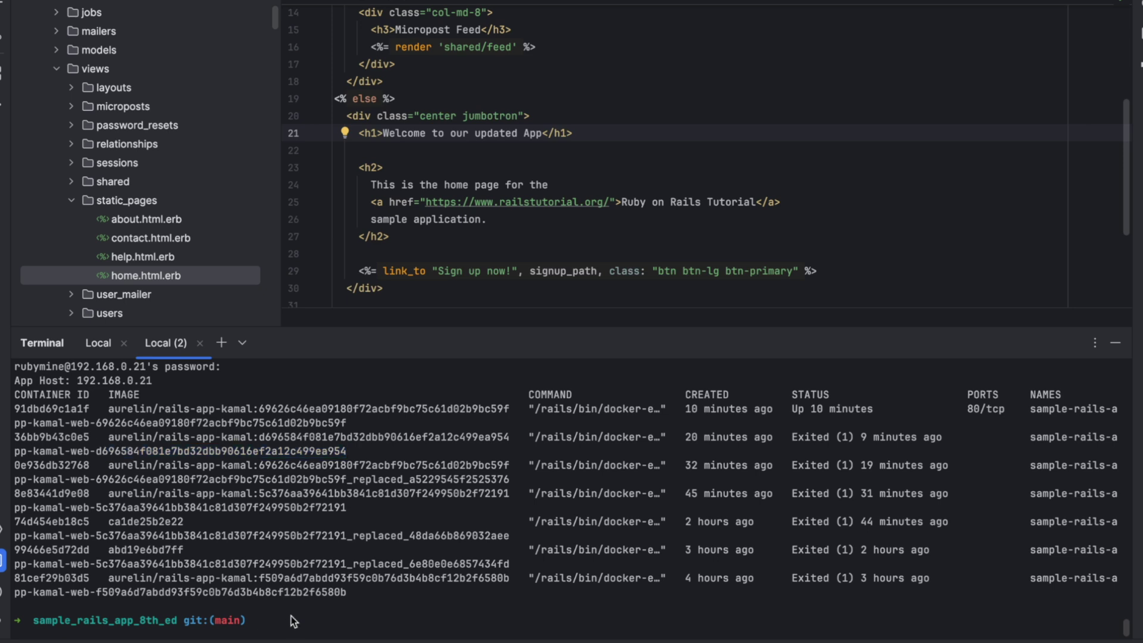
text(kamal lo)
text(llb)
text(ack)
Step: Run 'kamal rollback' to version d696584f… using the server password
key(ctrl+v)
key(Return)
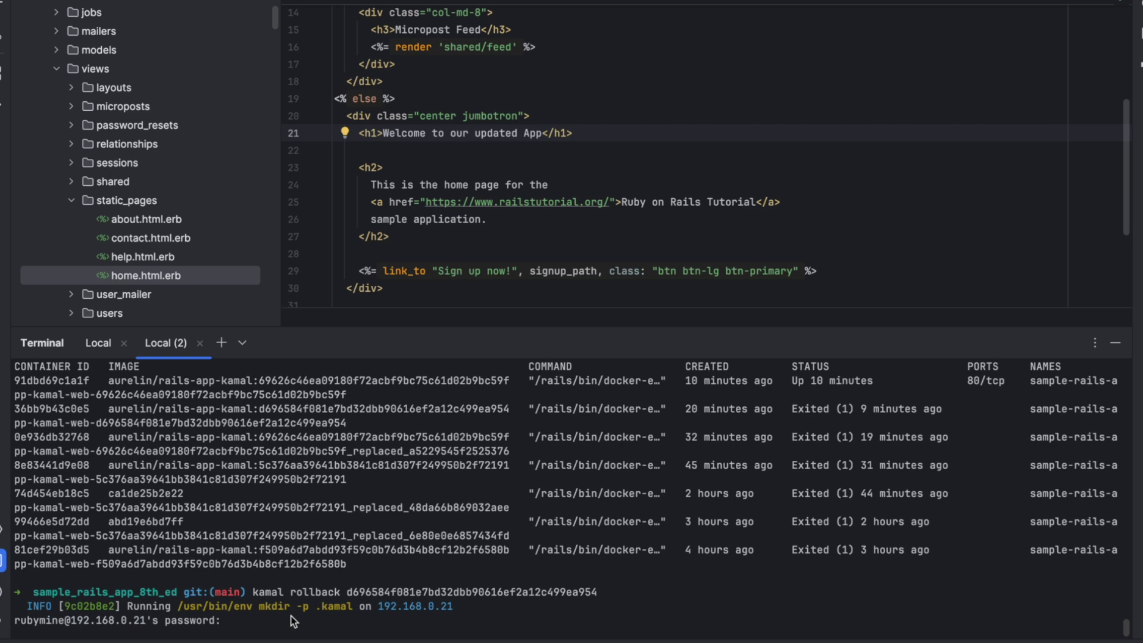
key(Return)
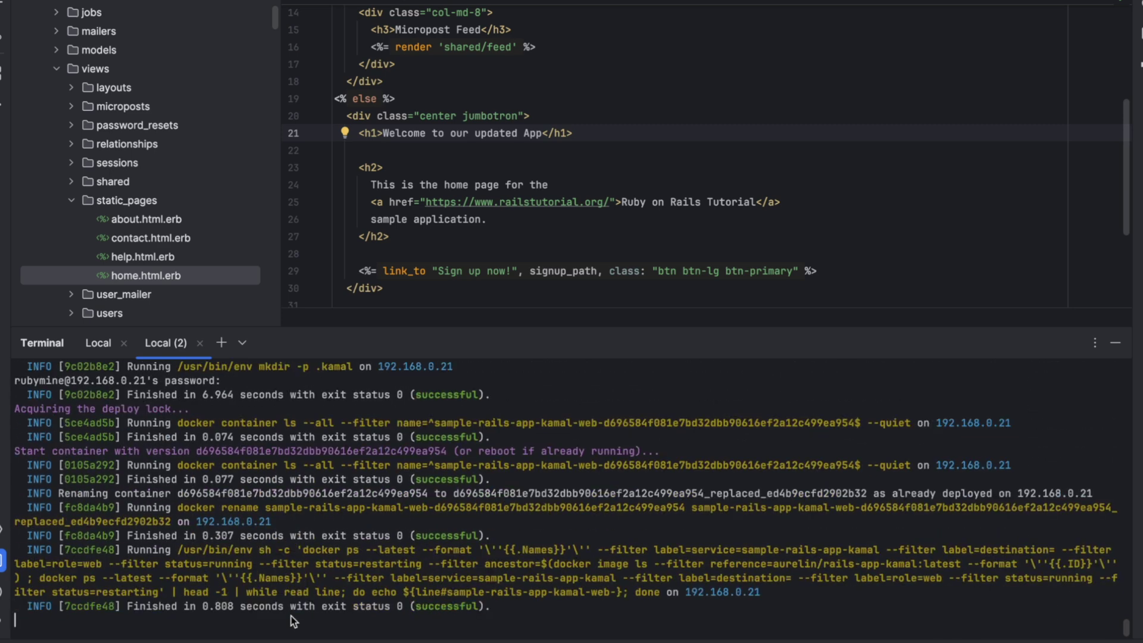